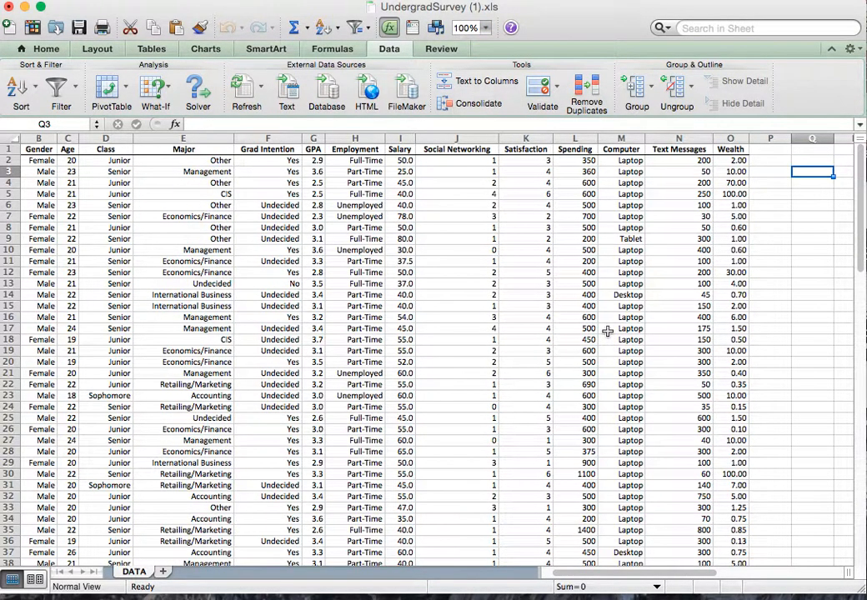
Examine the entries in the Major column of the survey data, from the header down through the records.
click(183, 137)
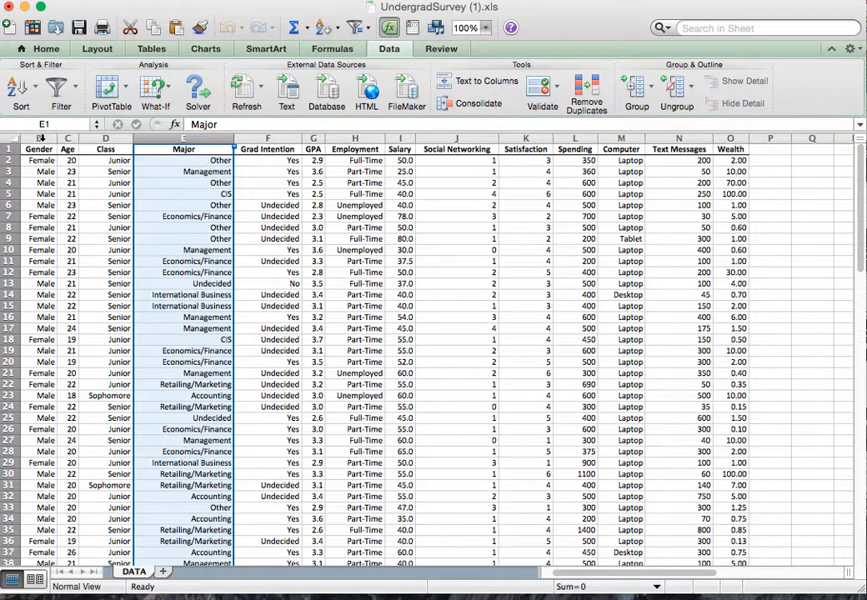
click(186, 162)
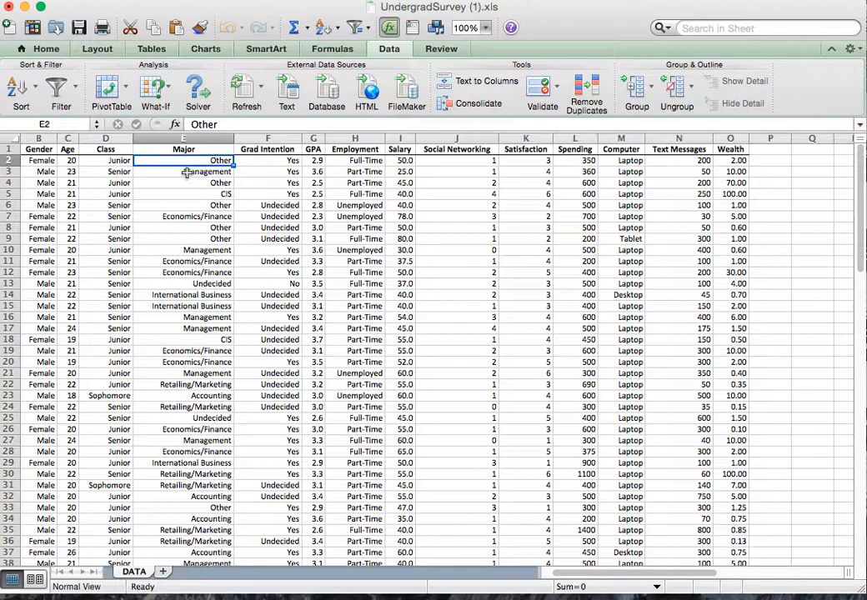
key(Down)
key(Down)
key(Down)
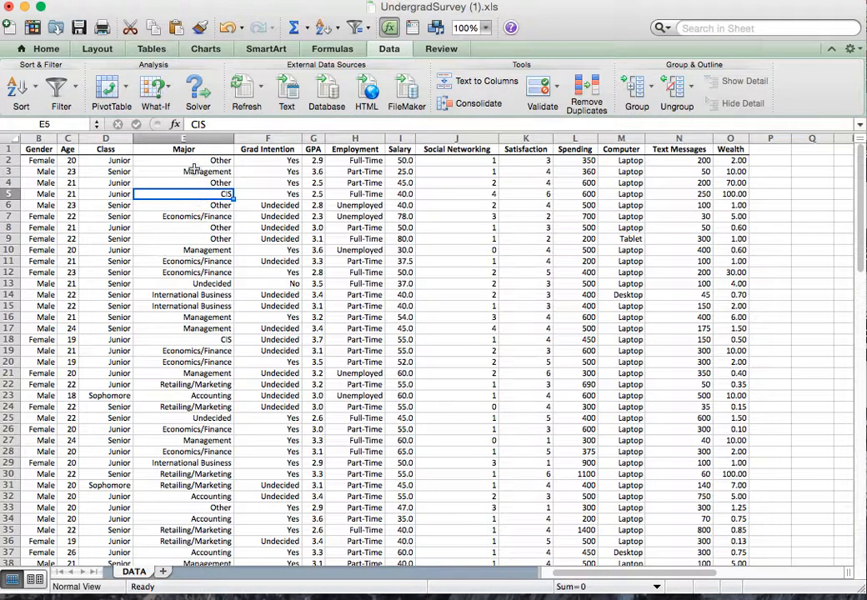
click(194, 170)
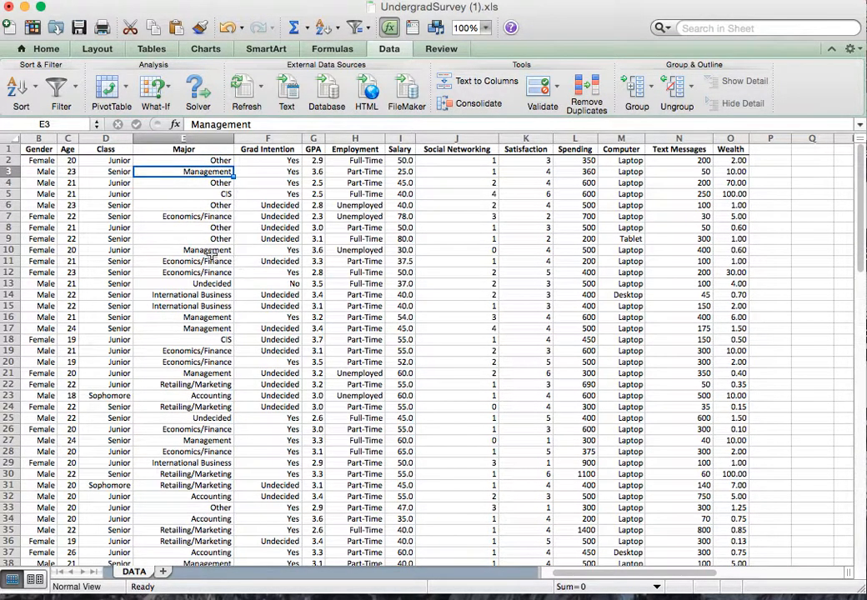
key(Down)
key(Down)
key(Down)
key(Down)
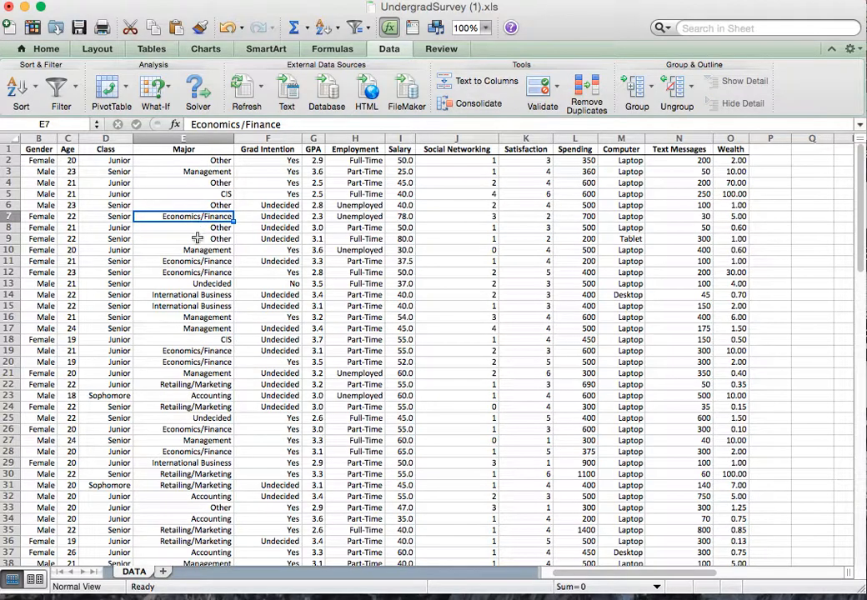
click(198, 237)
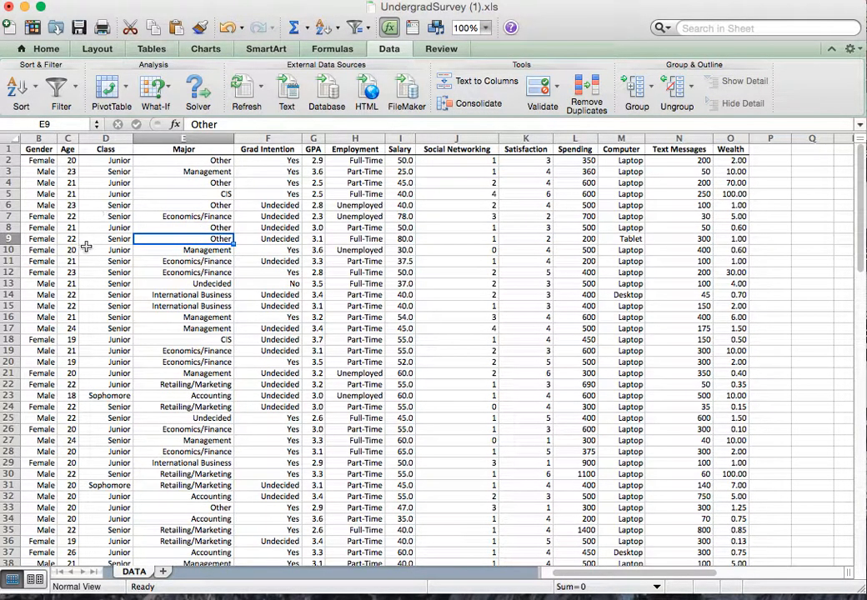
click(155, 305)
scroll(145, 295, down, 7)
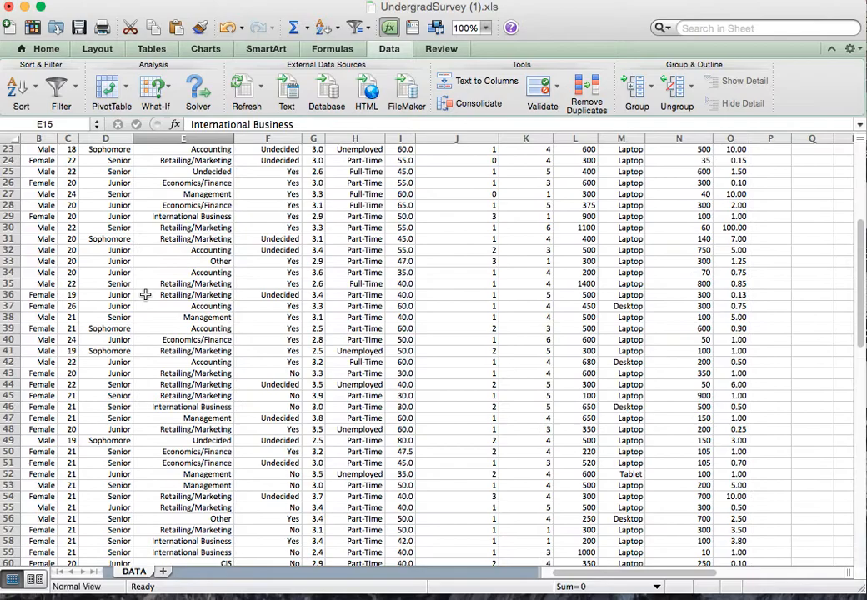
scroll(145, 292, down, 4)
scroll(145, 290, up, 11)
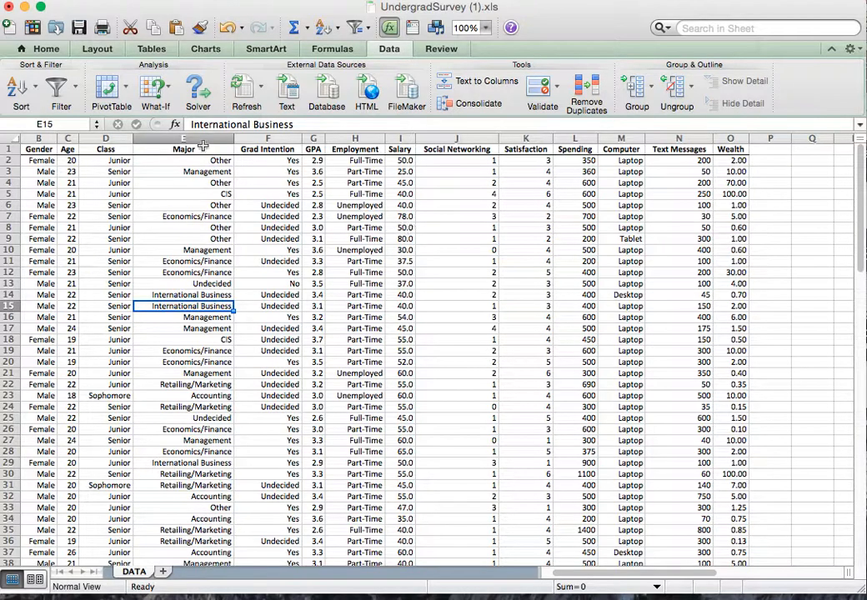
click(198, 149)
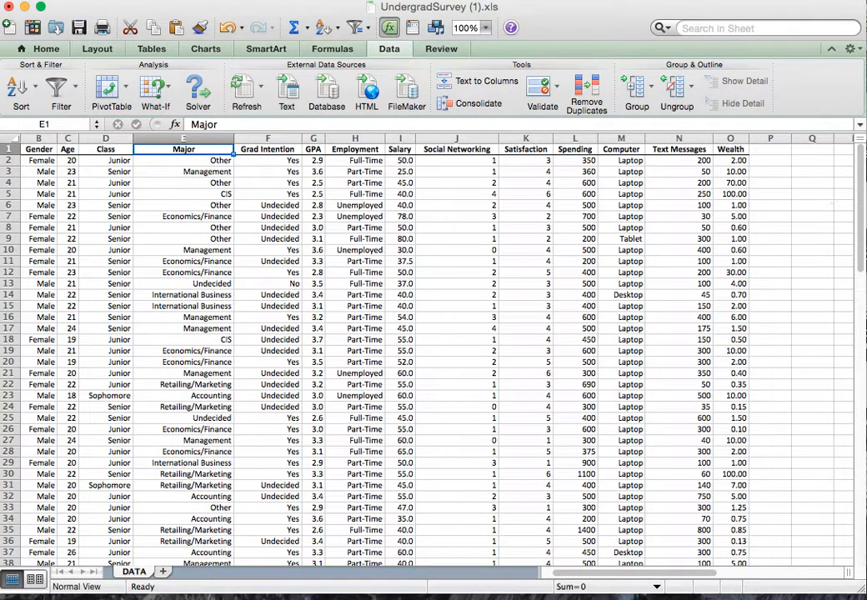
Select empty cell Q3 beside the data and start creating a manual PivotTable.
mouse_move(595, 577)
mouse_down()
mouse_move(615, 575)
mouse_move(594, 583)
mouse_up()
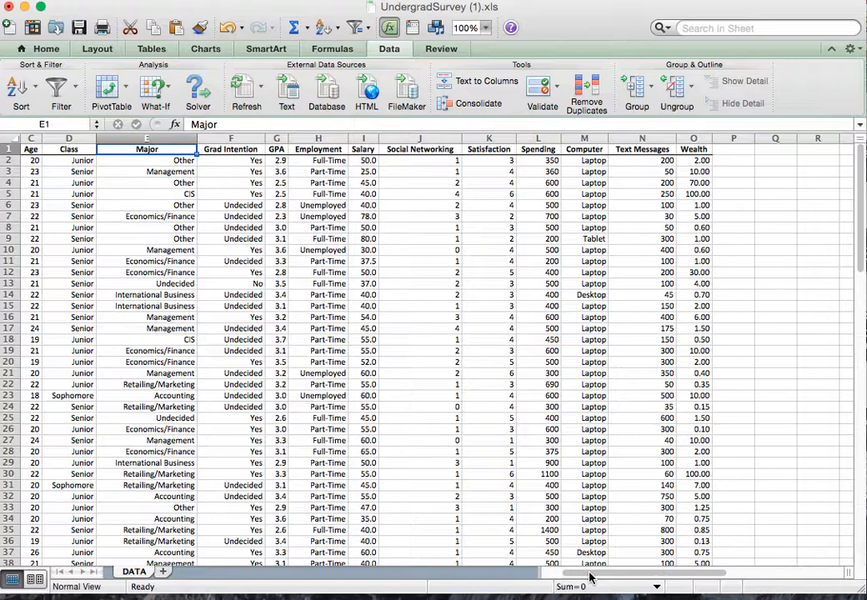
drag(589, 577, 631, 571)
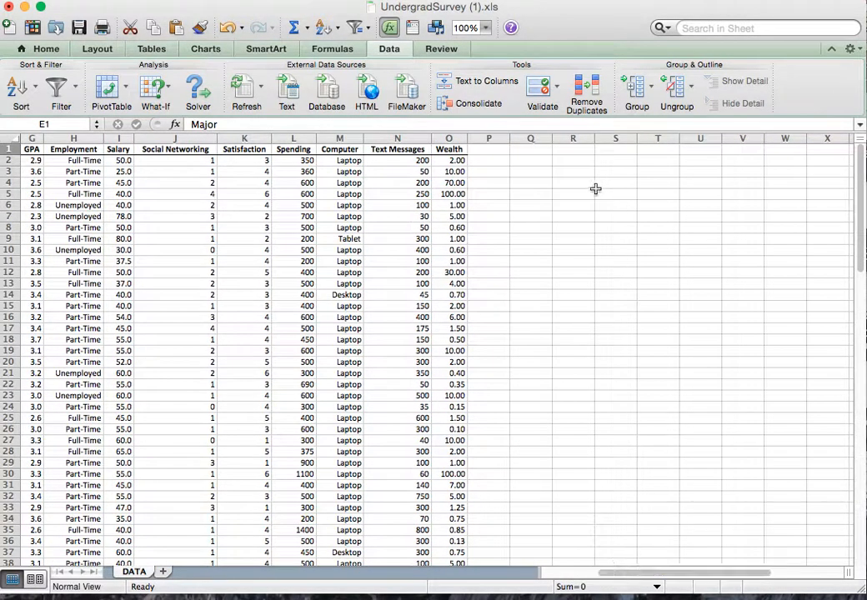
click(531, 172)
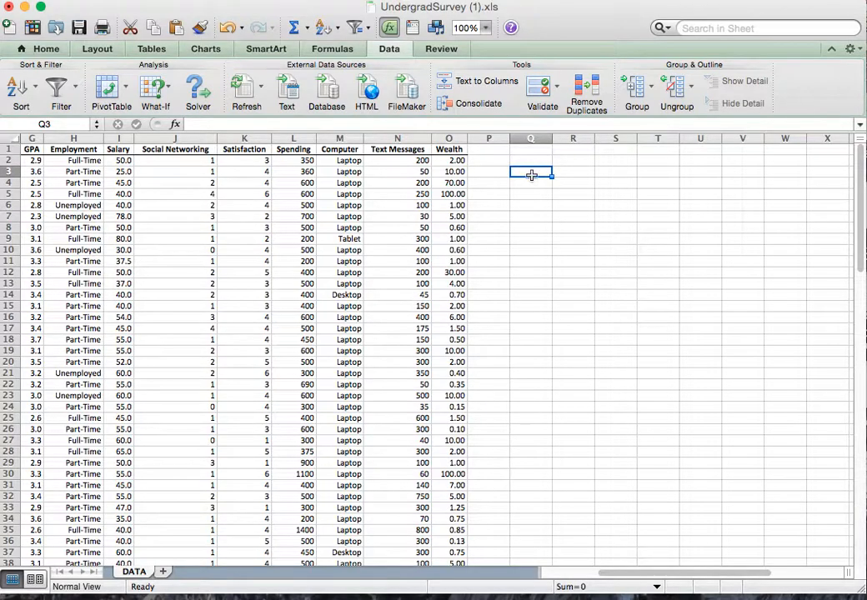
click(127, 87)
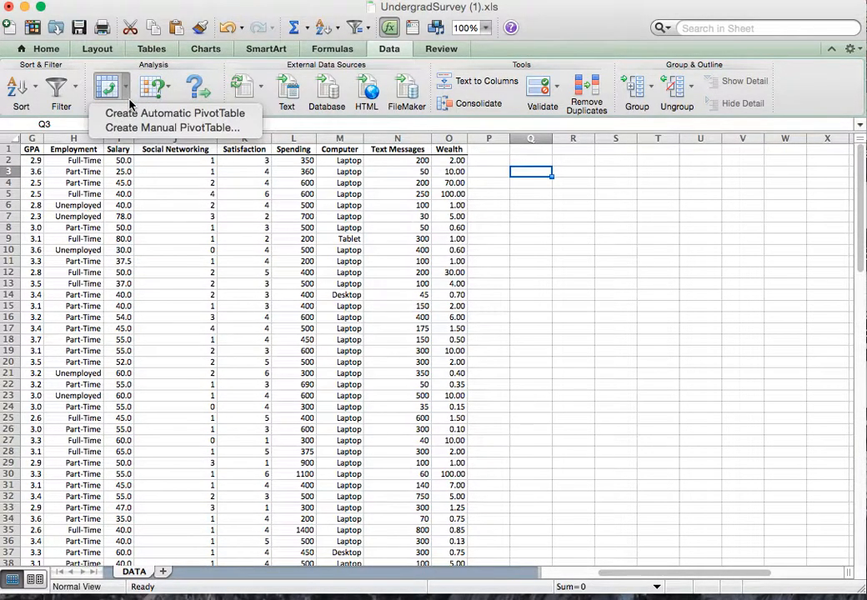
click(389, 52)
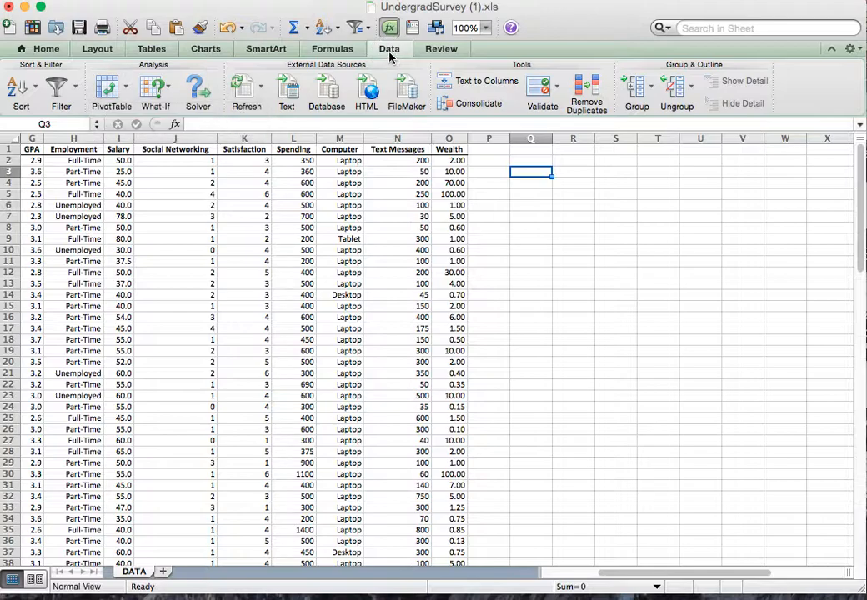
click(129, 96)
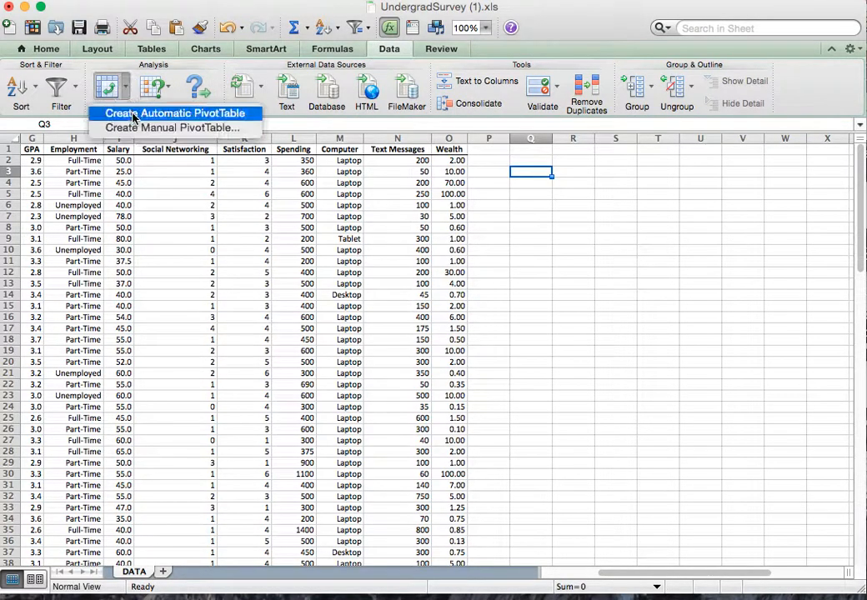
click(136, 131)
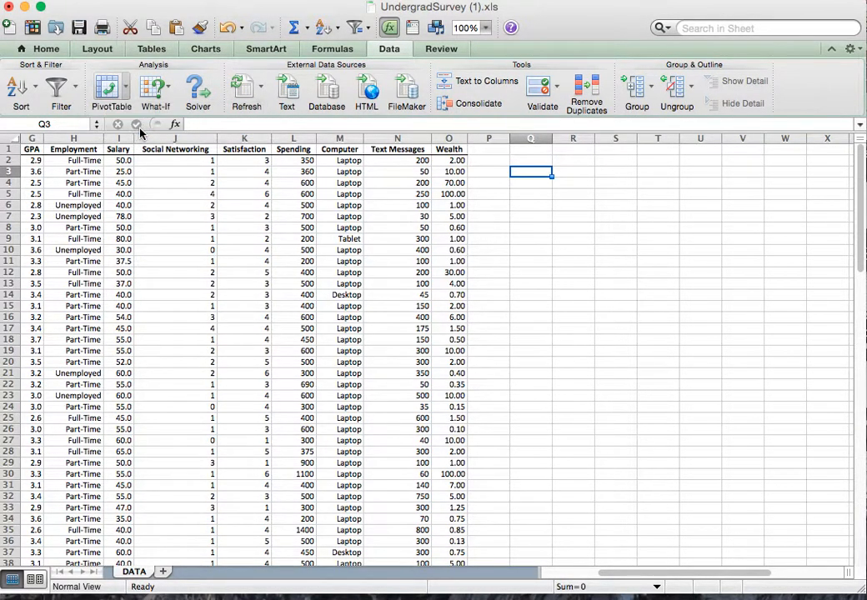
drag(368, 116, 616, 198)
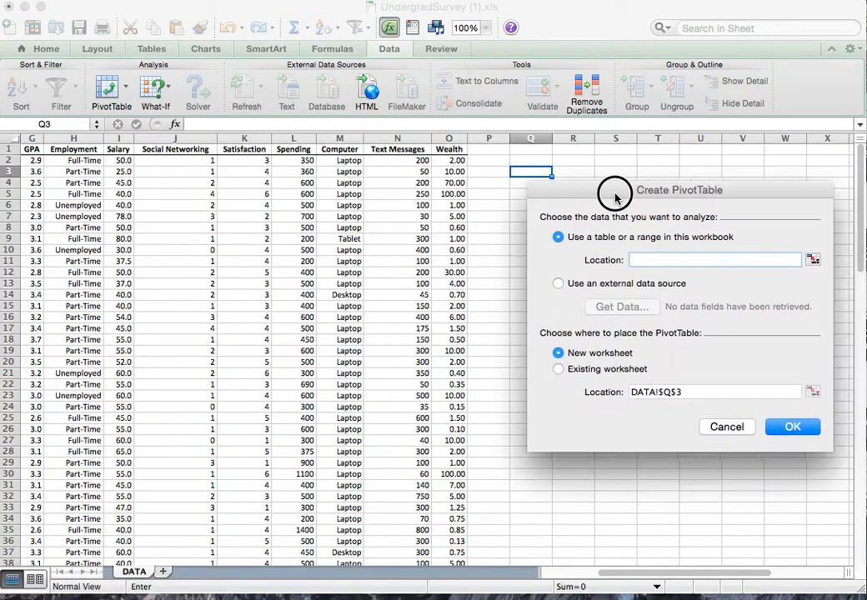
Set the PivotTable's source range to the Major column, DATA!$E$1:$E$63.
click(805, 263)
drag(625, 574, 554, 575)
drag(215, 154, 228, 471)
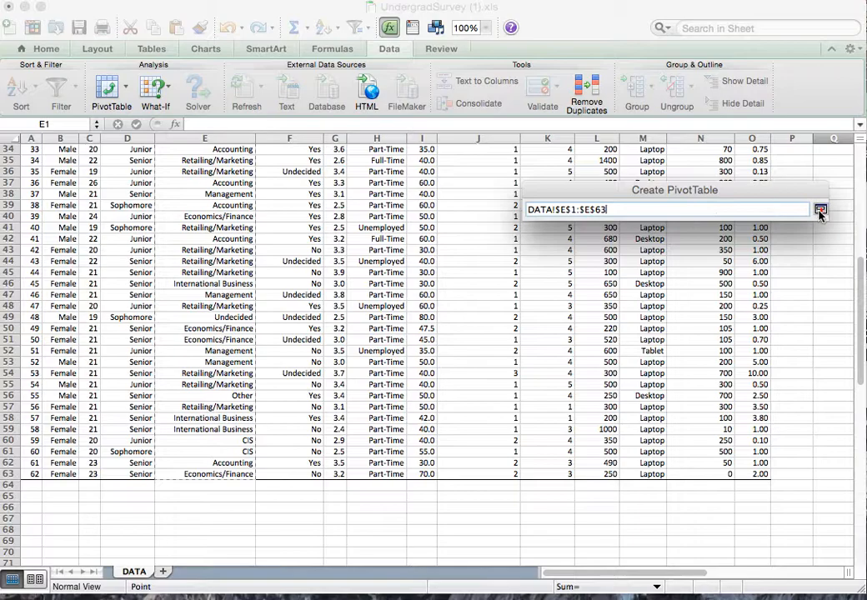
click(820, 214)
Create the PivotTable with the New worksheet placement option.
drag(681, 573, 752, 575)
scroll(356, 229, down, 7)
scroll(357, 218, up, 17)
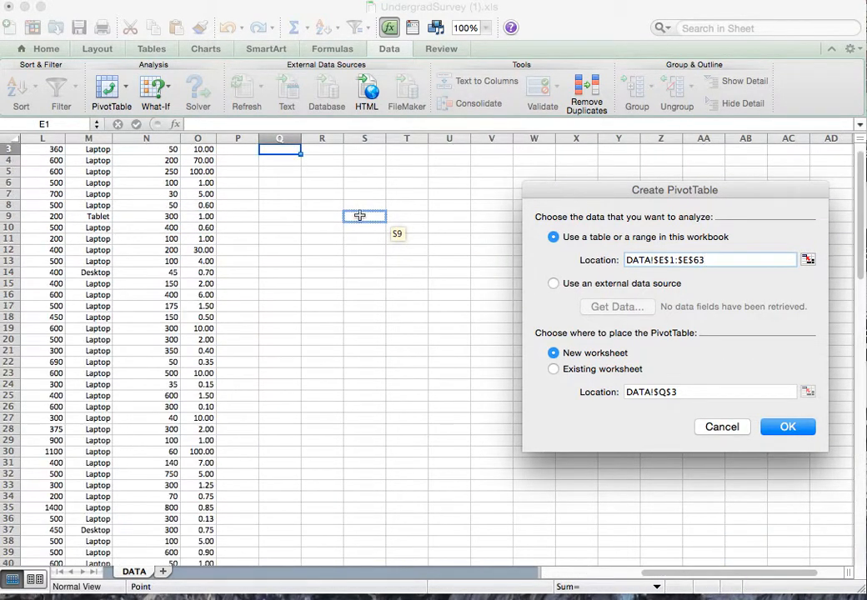
scroll(359, 215, up, 2)
drag(611, 192, 477, 158)
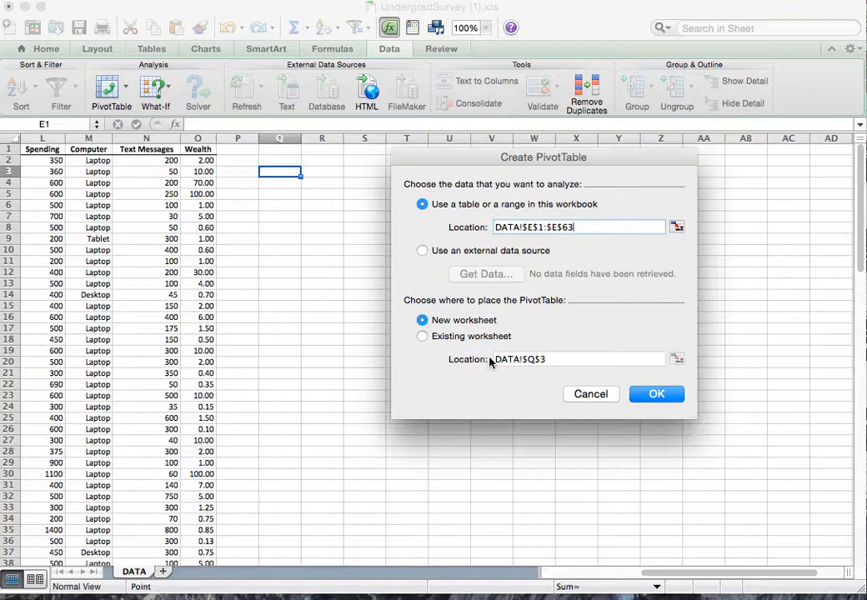
click(664, 397)
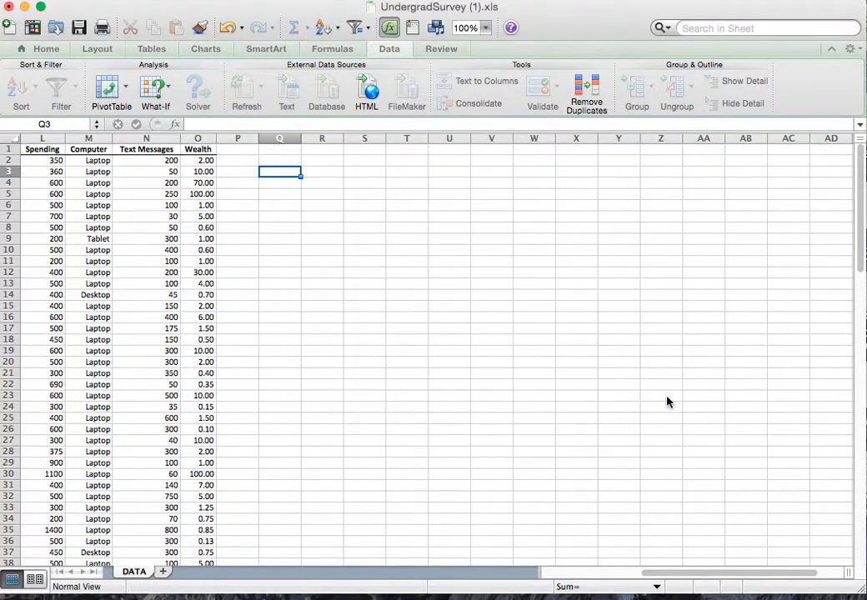
Add the Major field to both the row labels and the values of the PivotTable.
drag(856, 111, 663, 133)
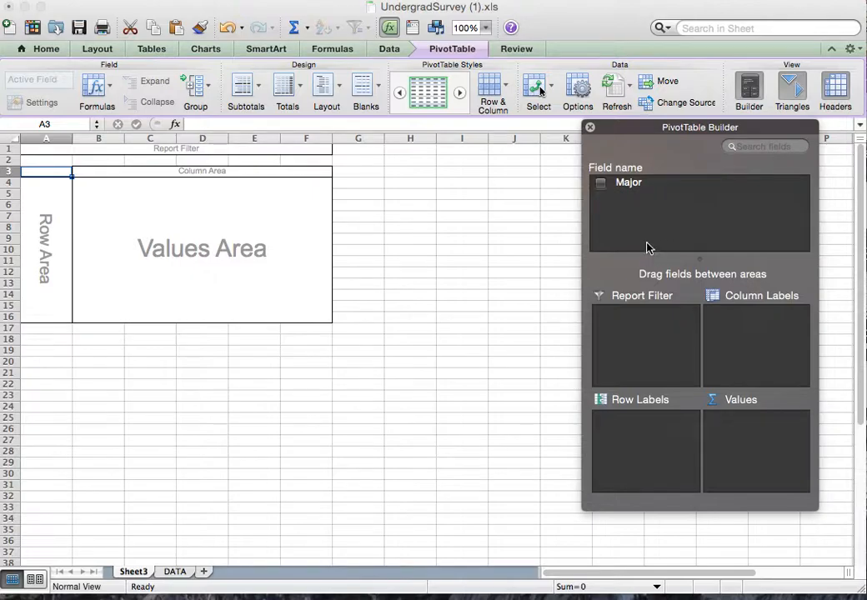
drag(625, 189, 656, 441)
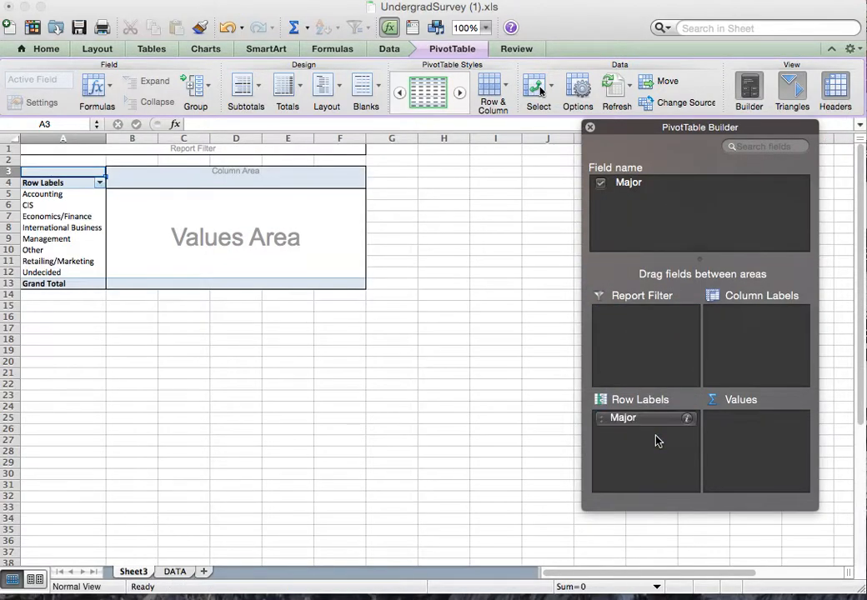
drag(627, 185, 779, 470)
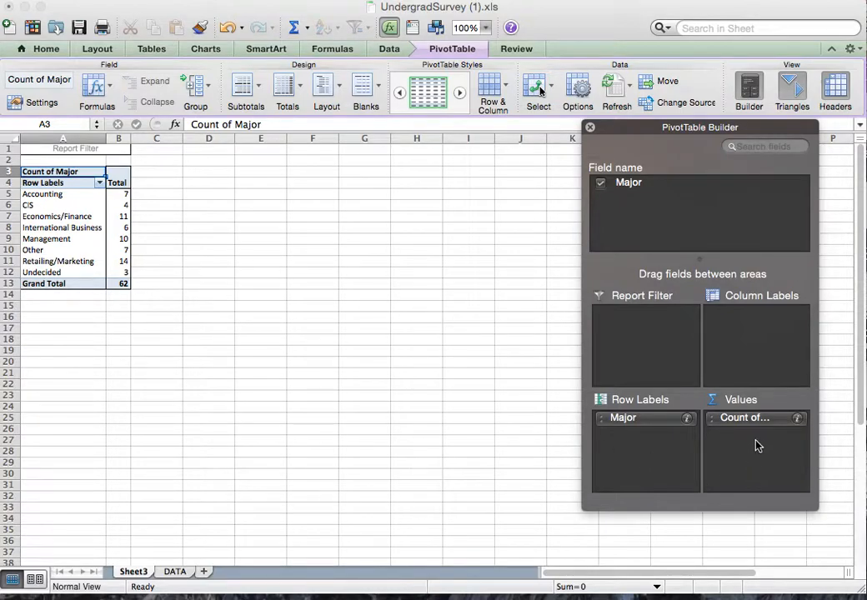
Check the summary functions offered for the Major values field and keep it summarized by Count.
click(799, 418)
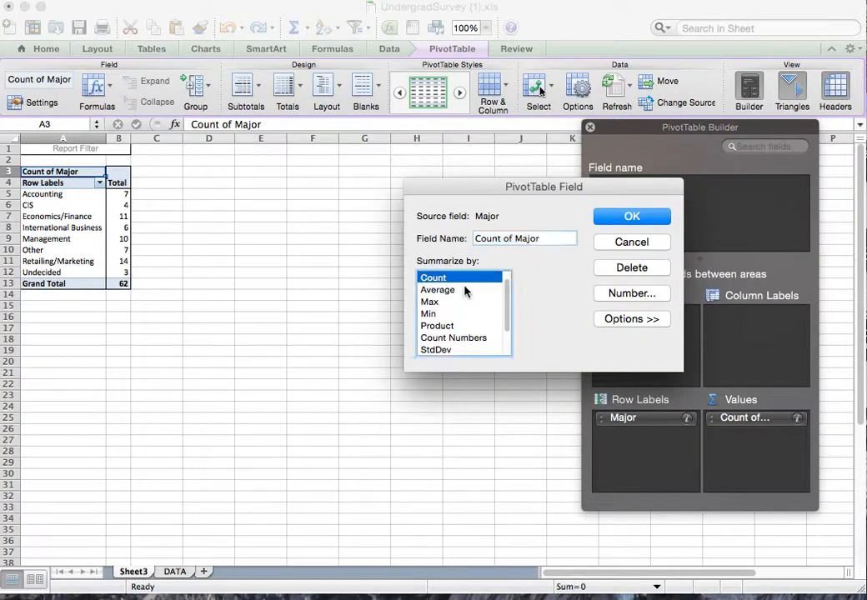
drag(509, 306, 509, 281)
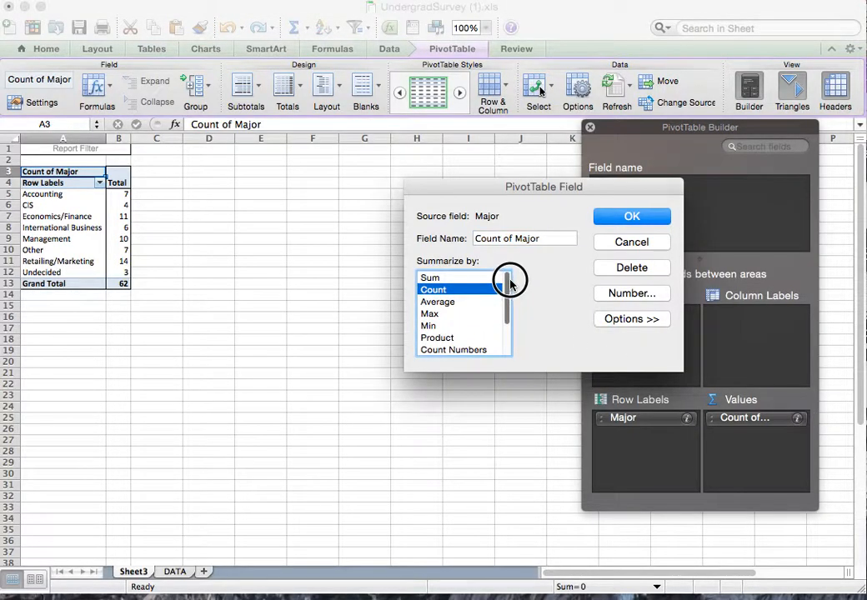
click(631, 217)
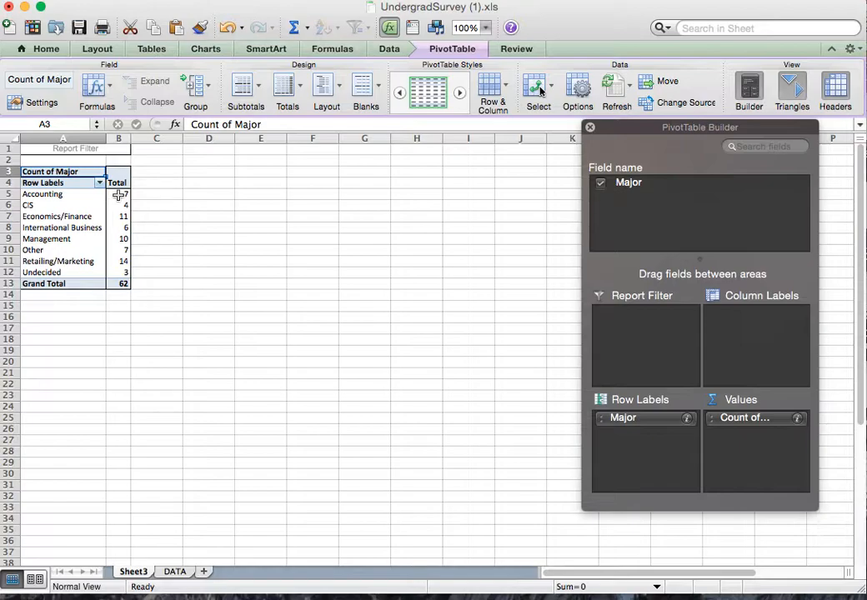
Extract the records behind the CIS count to a separate sheet and return to the PivotTable sheet.
drag(118, 195, 121, 273)
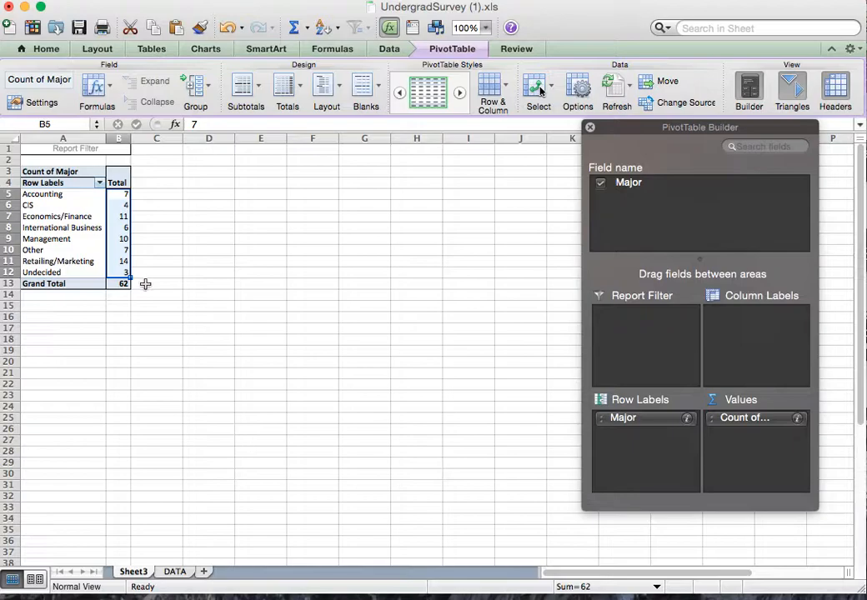
click(120, 196)
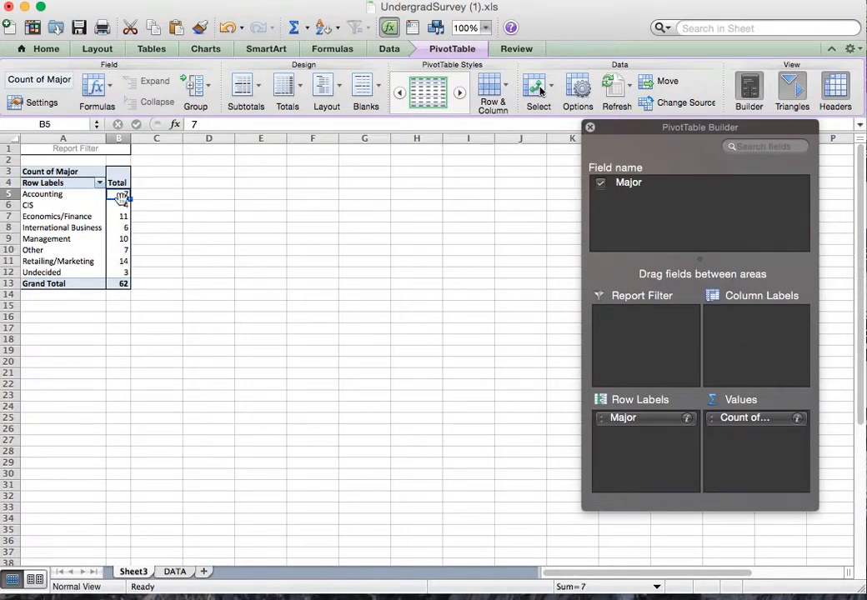
double_click(121, 205)
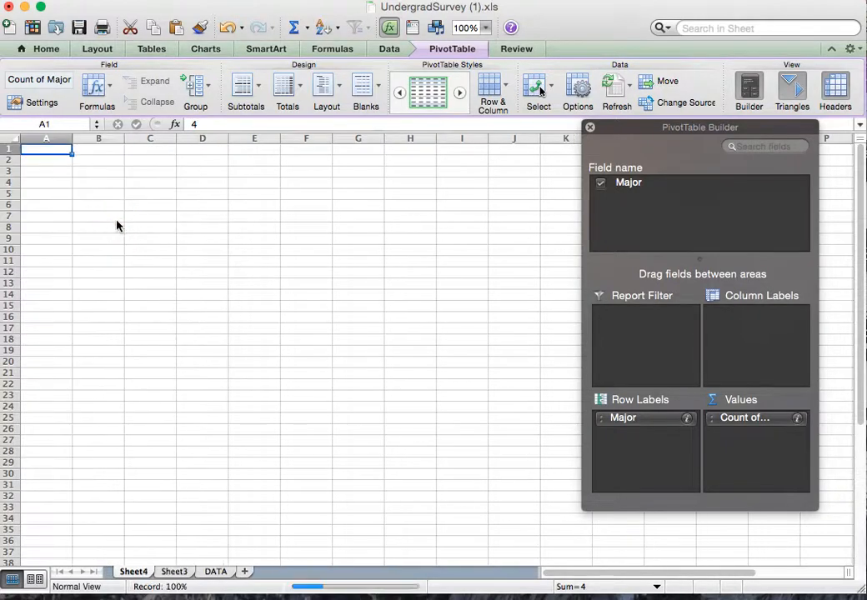
click(174, 572)
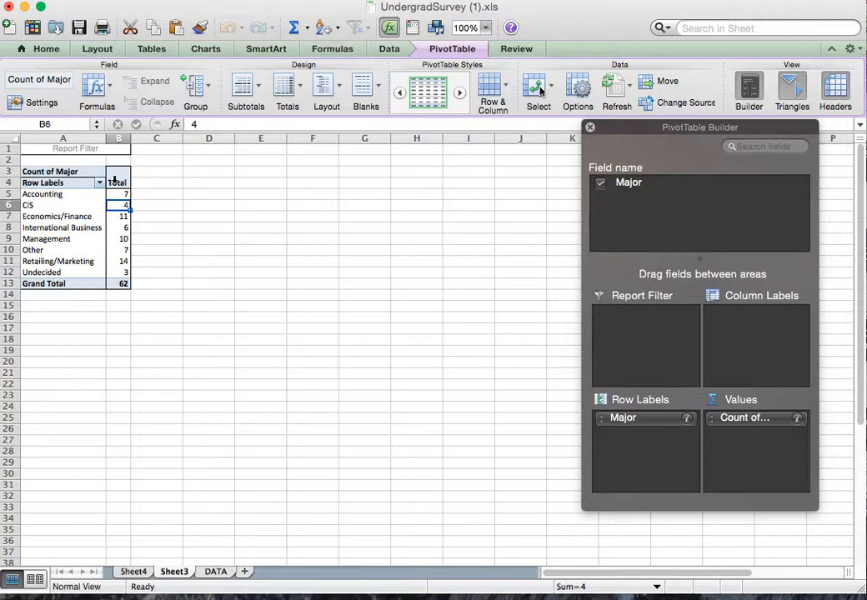
Examine the list of majors and the counts for Retailing/Marketing, Economics/Finance and Management.
drag(59, 194, 60, 274)
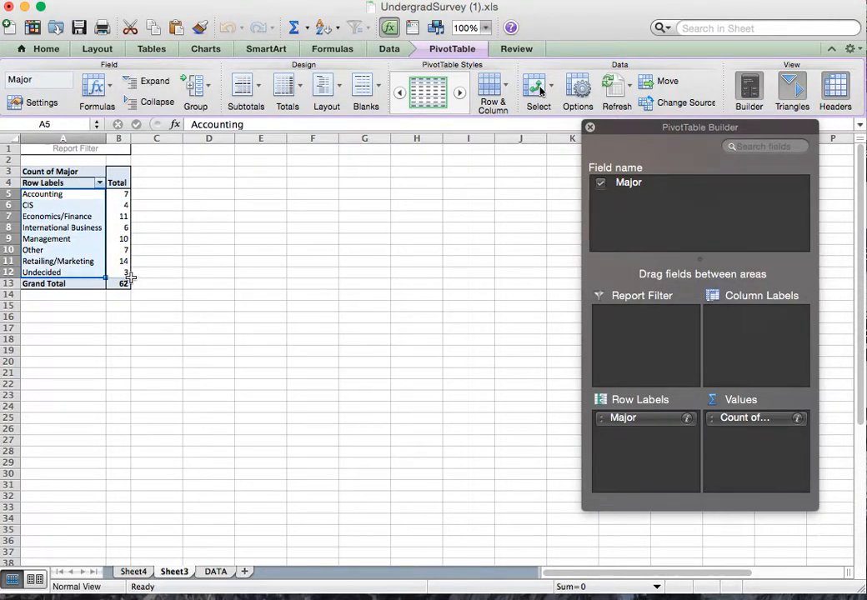
click(124, 261)
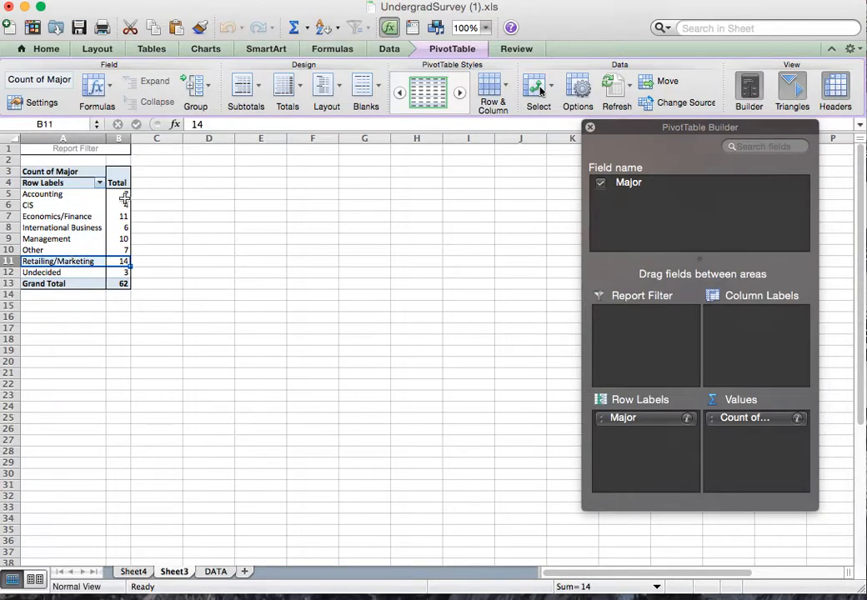
drag(122, 217, 50, 217)
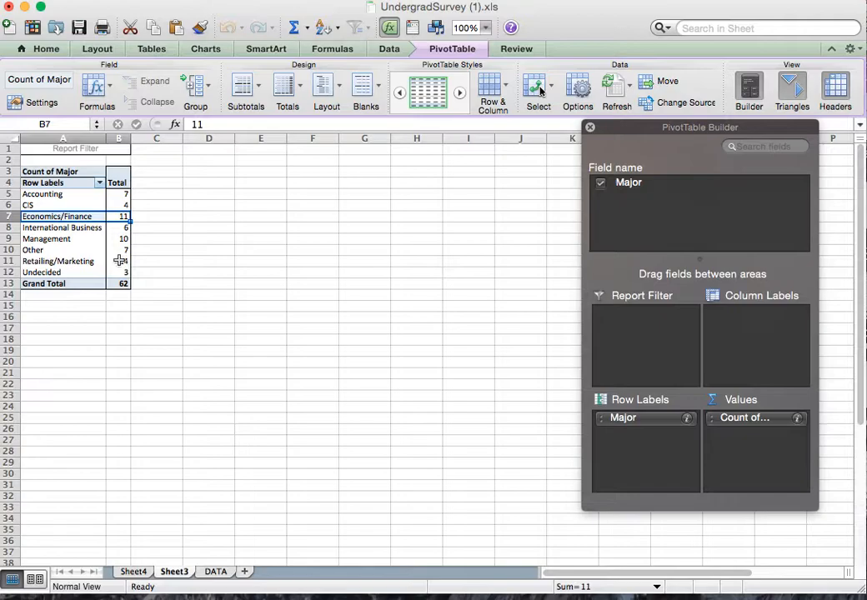
drag(125, 239, 58, 239)
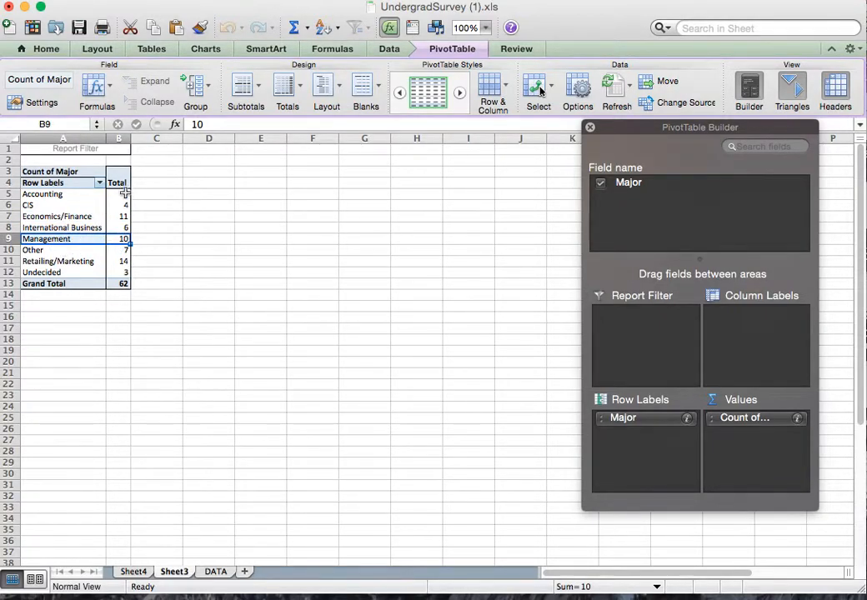
Sort the PivotTable's majors by their counts from largest to smallest.
drag(120, 193, 121, 272)
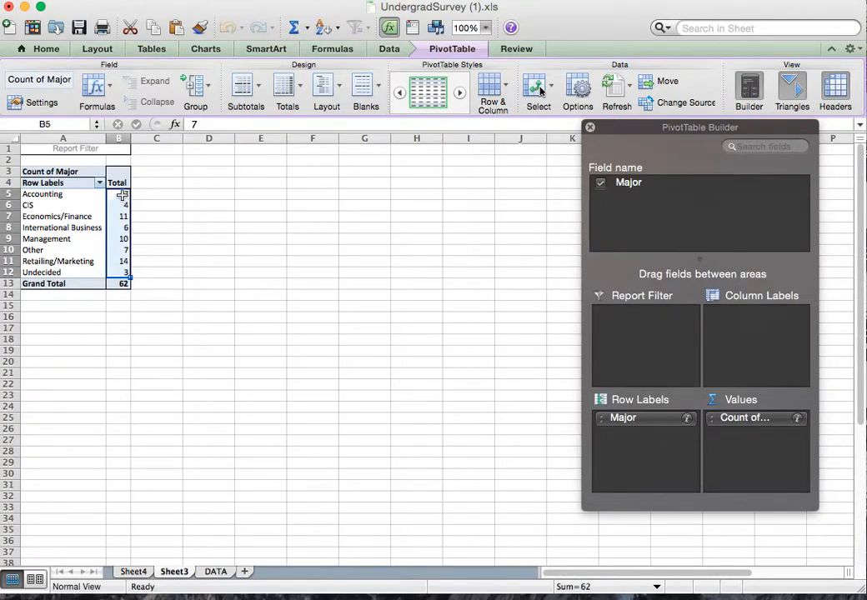
drag(121, 195, 65, 274)
drag(121, 194, 116, 269)
drag(122, 193, 125, 271)
click(389, 49)
click(18, 88)
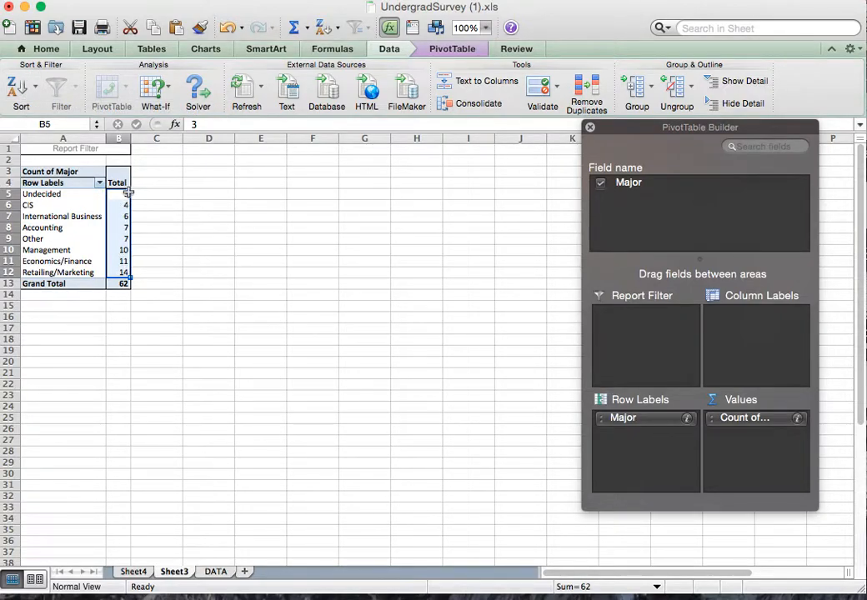
click(12, 90)
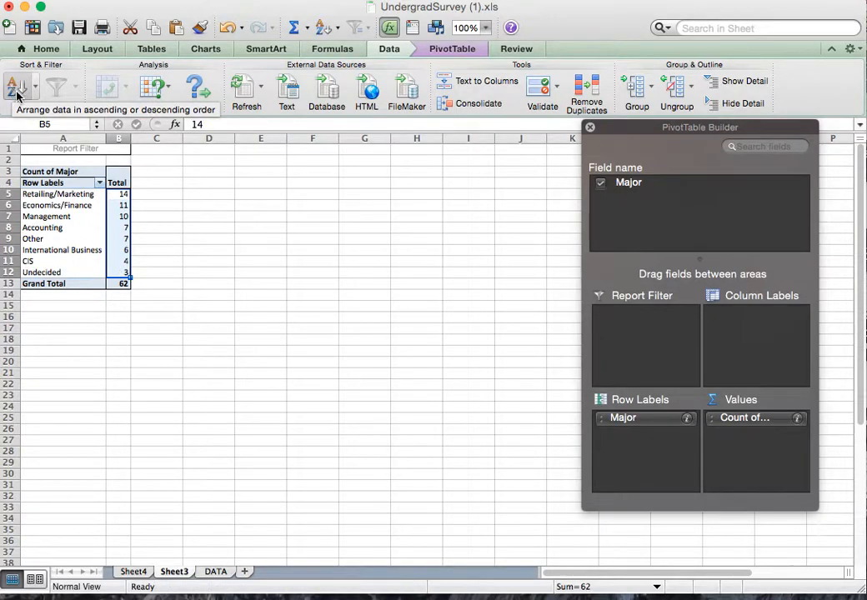
Examine the sorted counts, from Retailing/Marketing, Economics/Finance and Management down through the smaller majors.
click(120, 195)
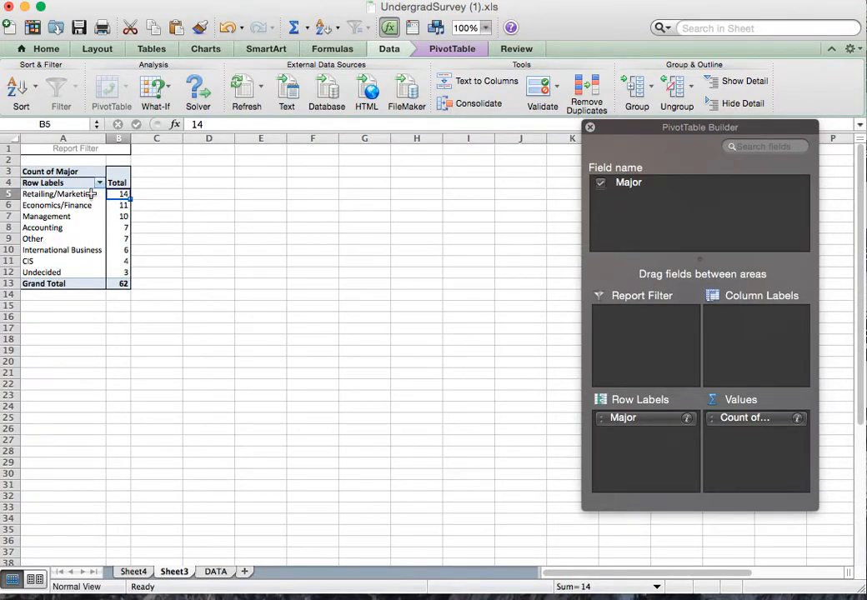
click(120, 205)
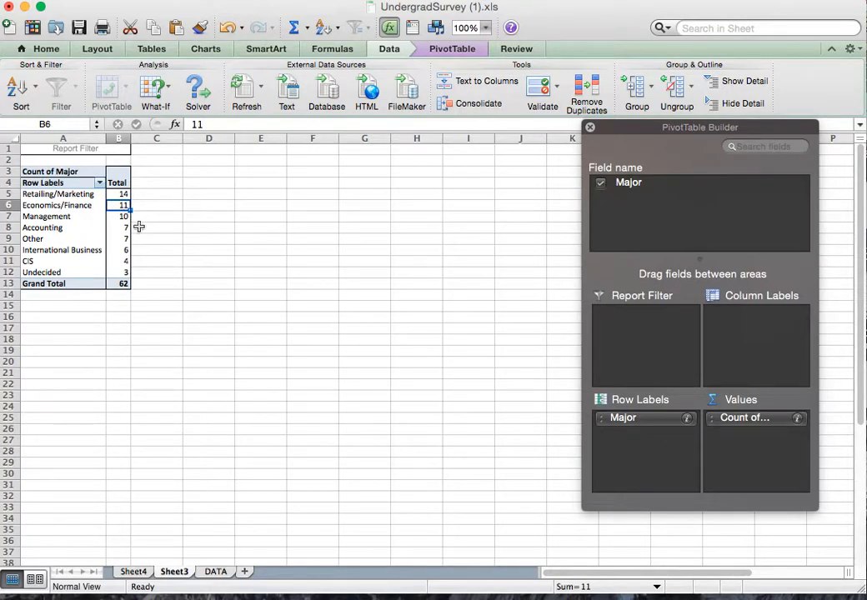
click(120, 217)
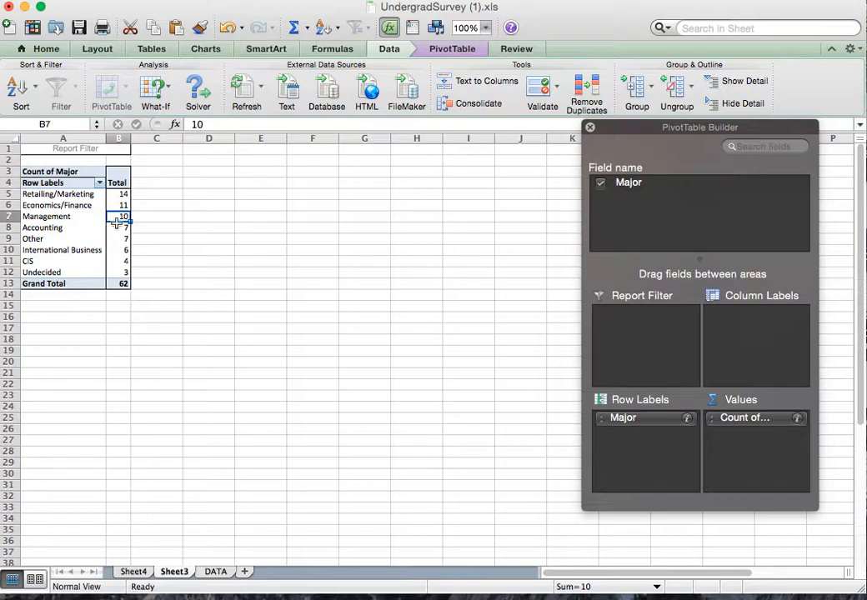
drag(122, 231, 121, 274)
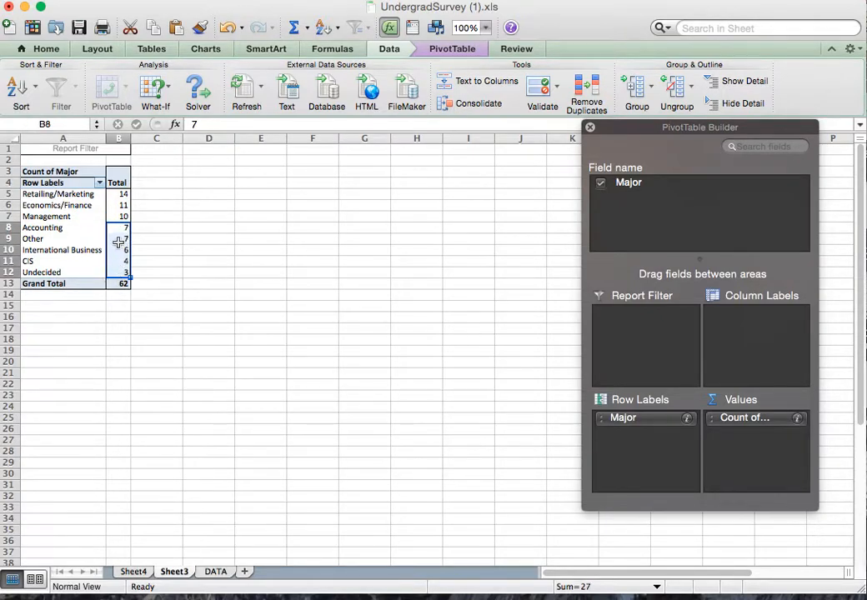
click(121, 194)
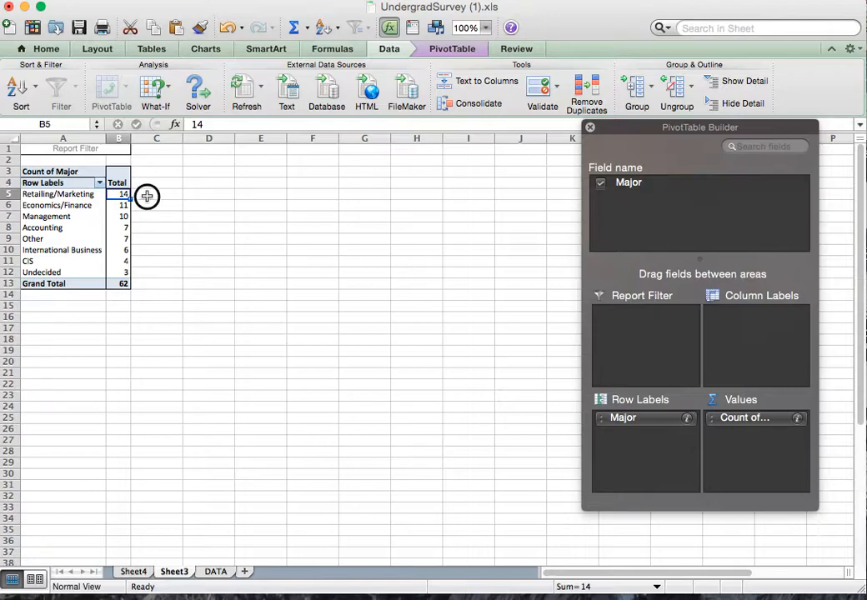
click(147, 195)
click(120, 205)
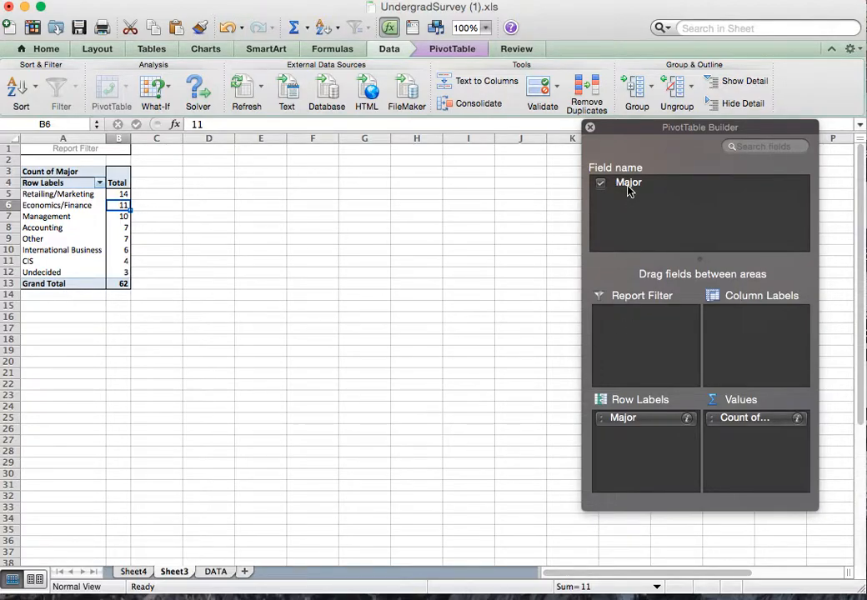
Add the Major field to the PivotTable's values a second time and look over the new count column.
drag(629, 186, 769, 450)
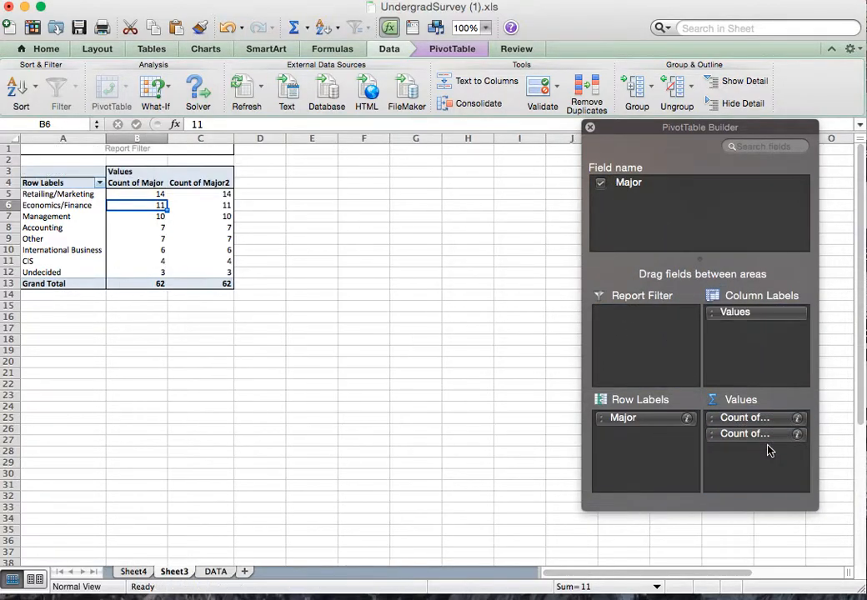
click(201, 217)
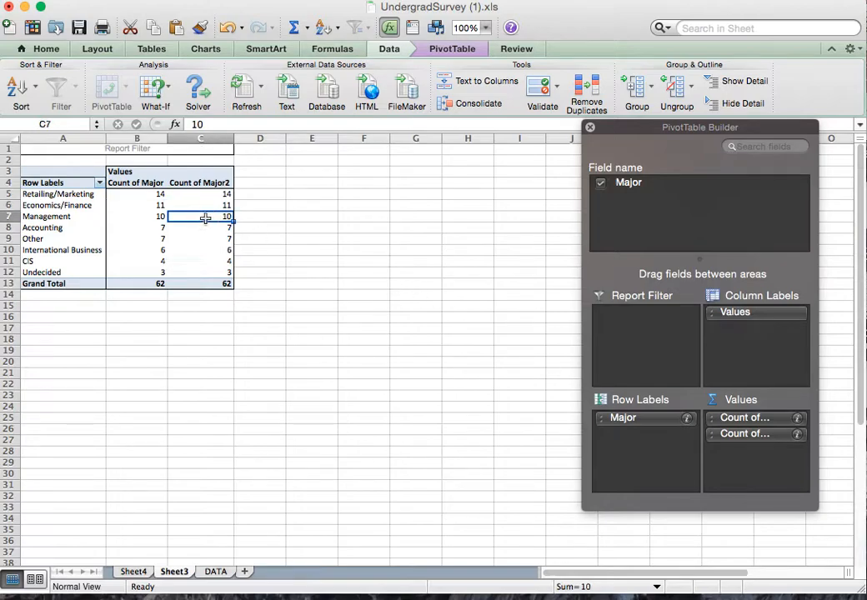
click(209, 196)
drag(216, 251, 217, 258)
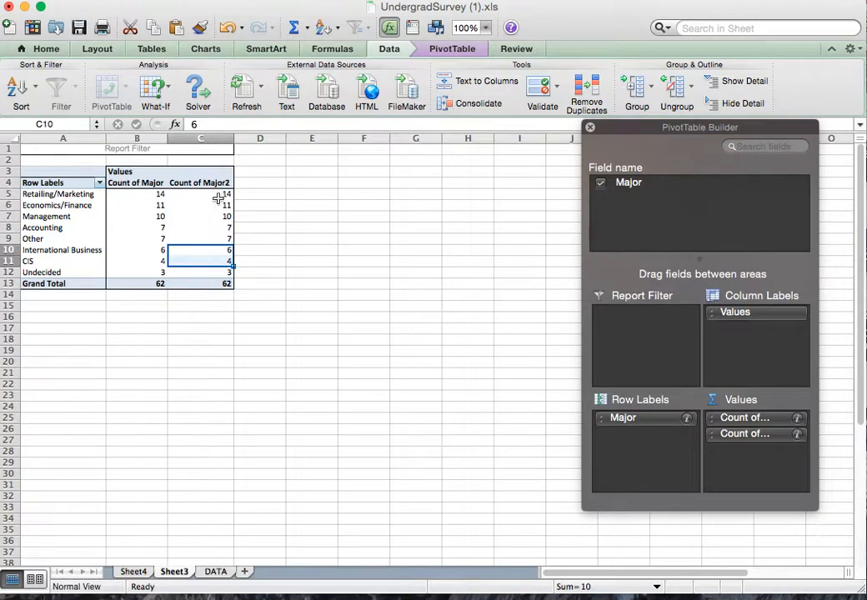
click(219, 204)
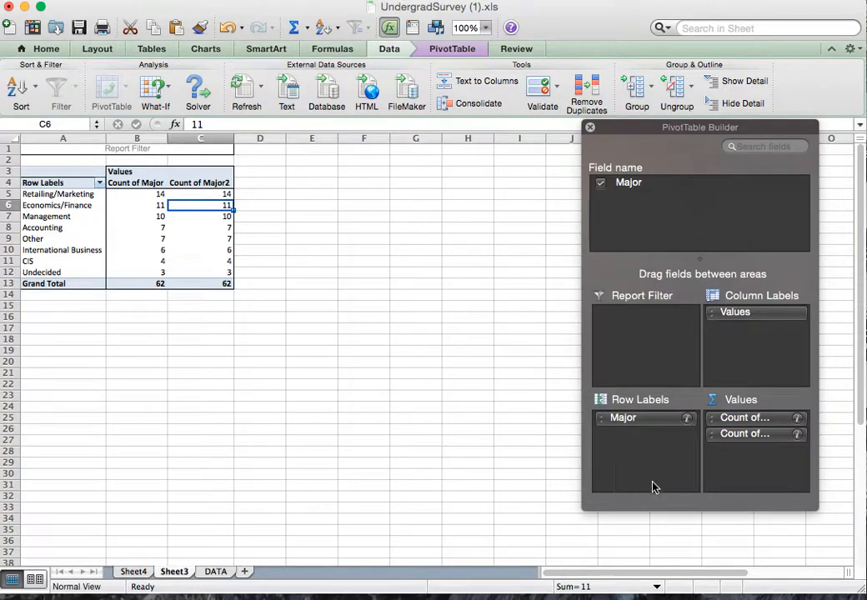
Show the second Major count as Running Total in, with Major as the base field.
click(798, 436)
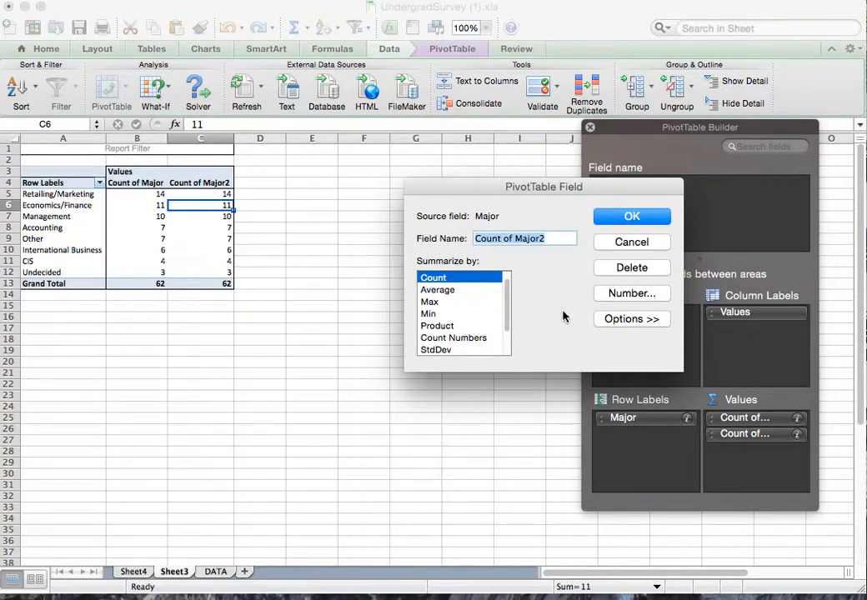
click(614, 321)
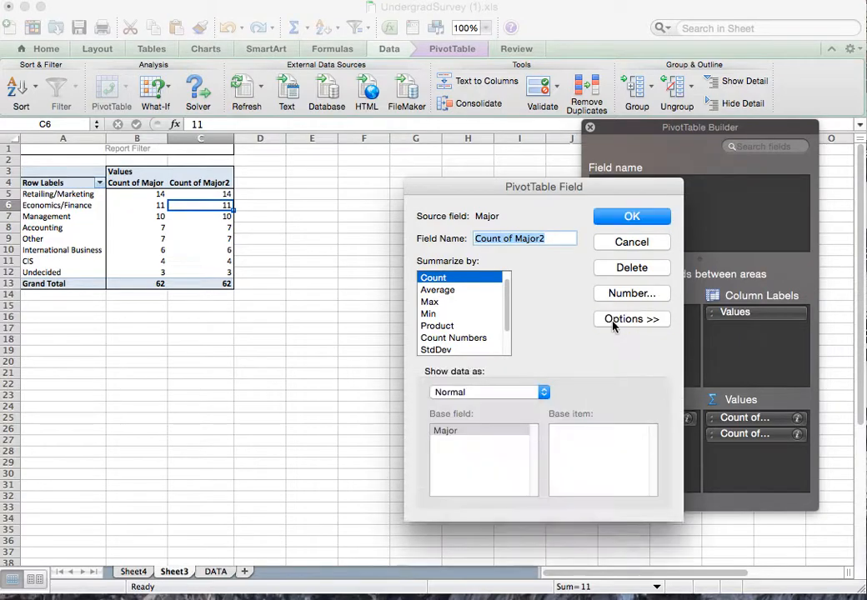
click(499, 393)
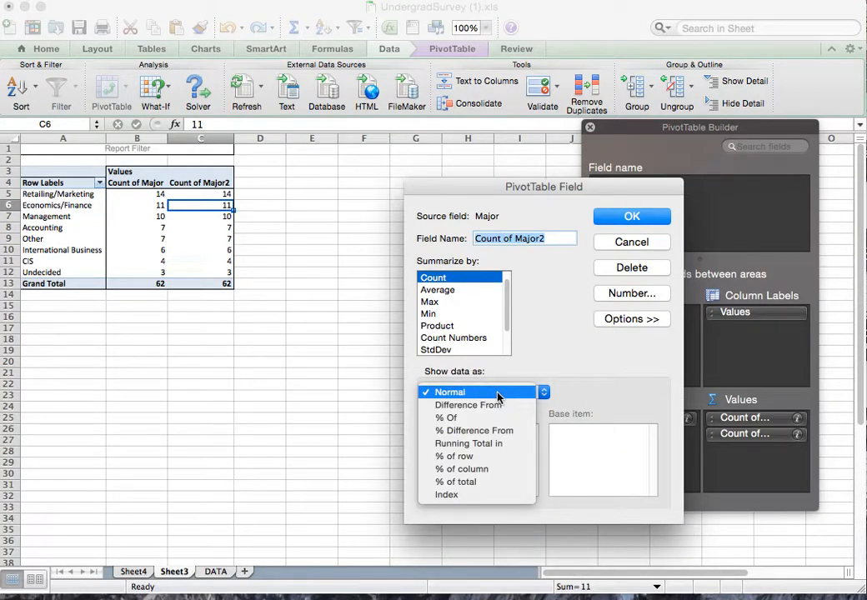
click(493, 450)
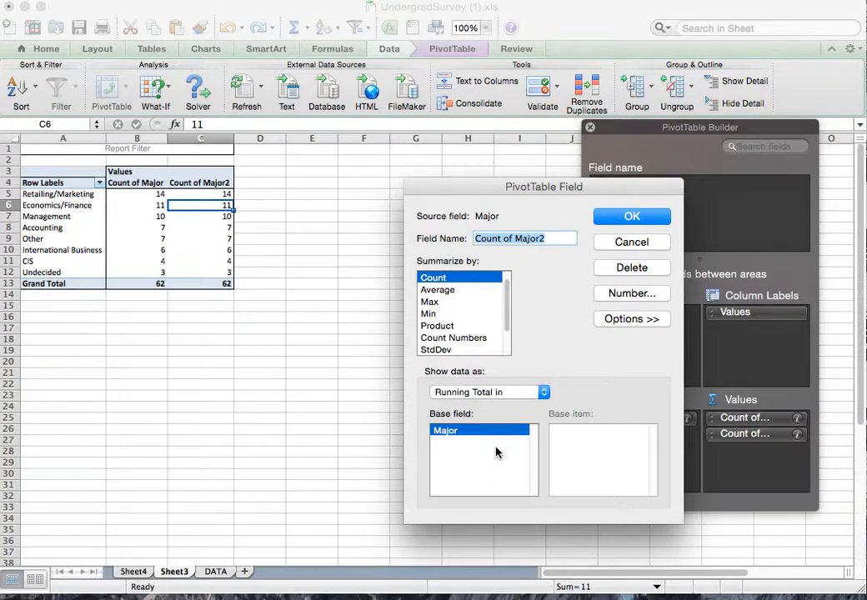
click(632, 216)
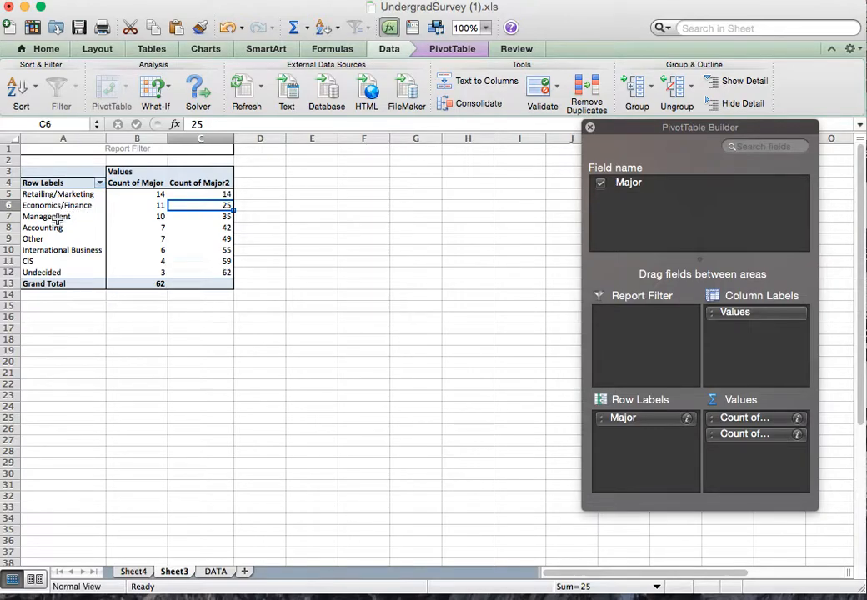
Review the running totals of the first three majors, and extract the records behind the Economics/Finance total to a separate sheet before returning to the PivotTable.
click(218, 216)
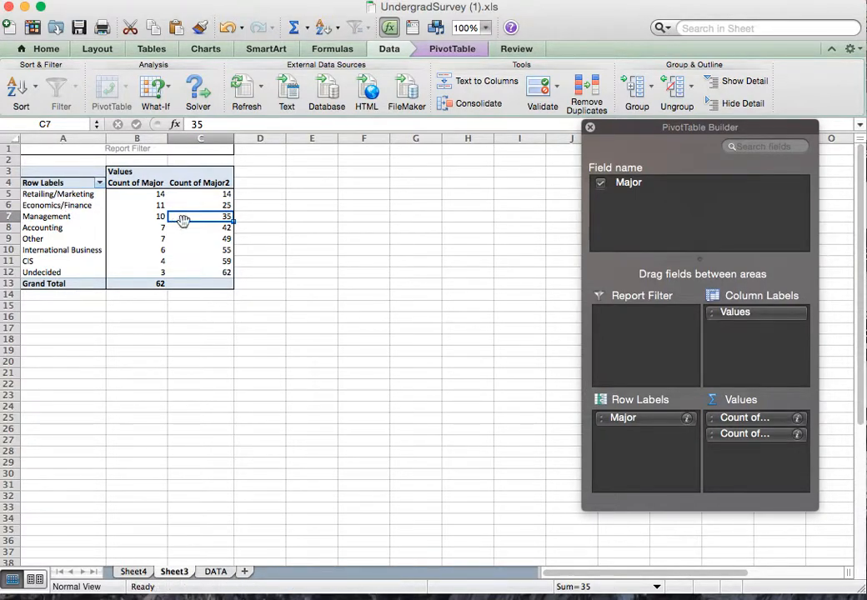
mouse_move(59, 215)
mouse_down()
mouse_move(54, 197)
mouse_move(64, 217)
mouse_move(65, 197)
mouse_up()
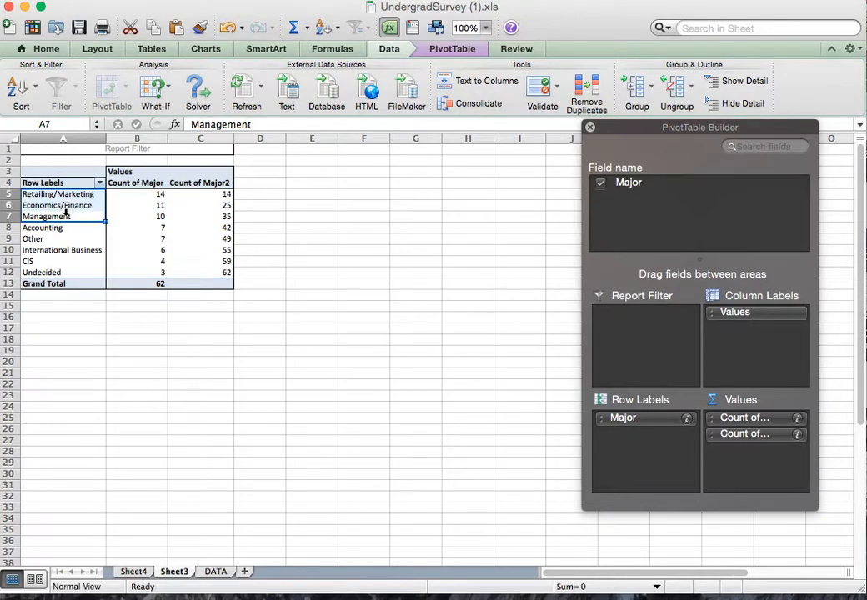
click(225, 222)
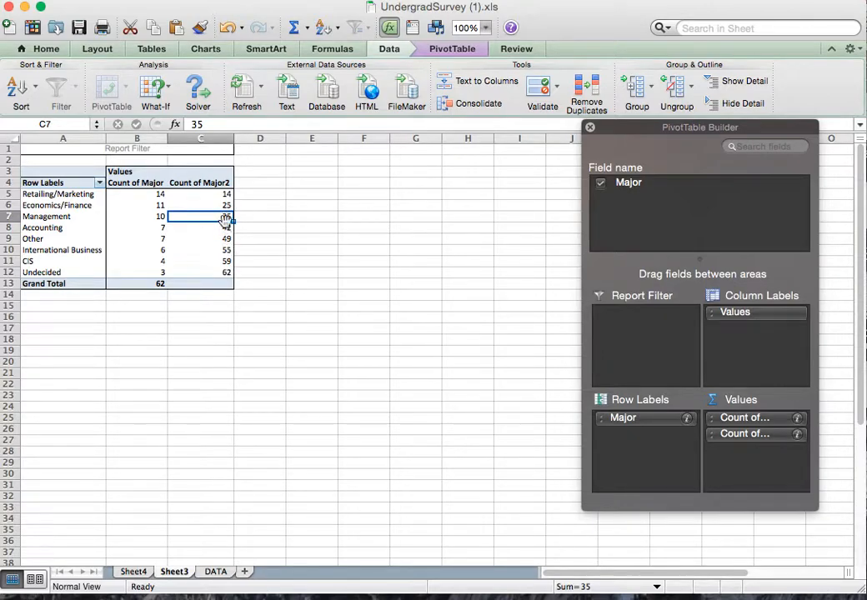
key(Up)
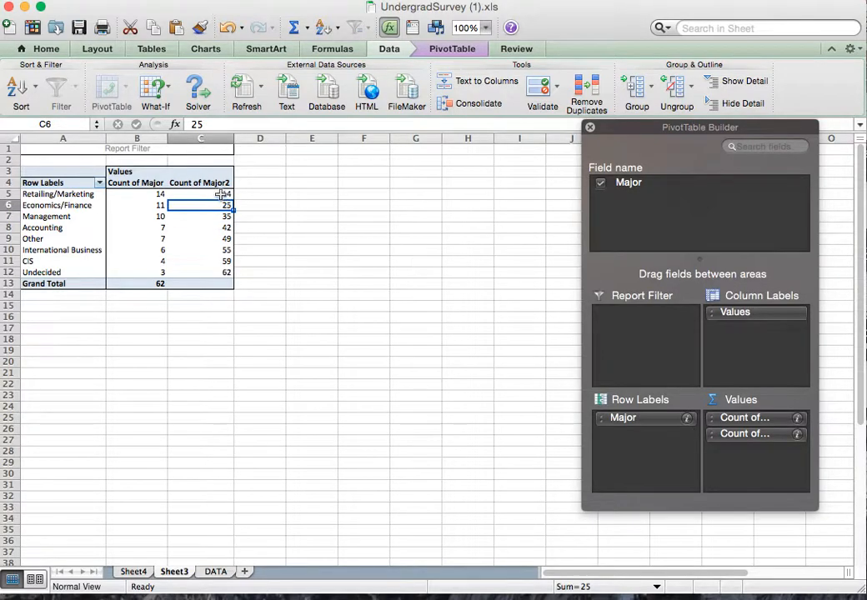
double_click(221, 197)
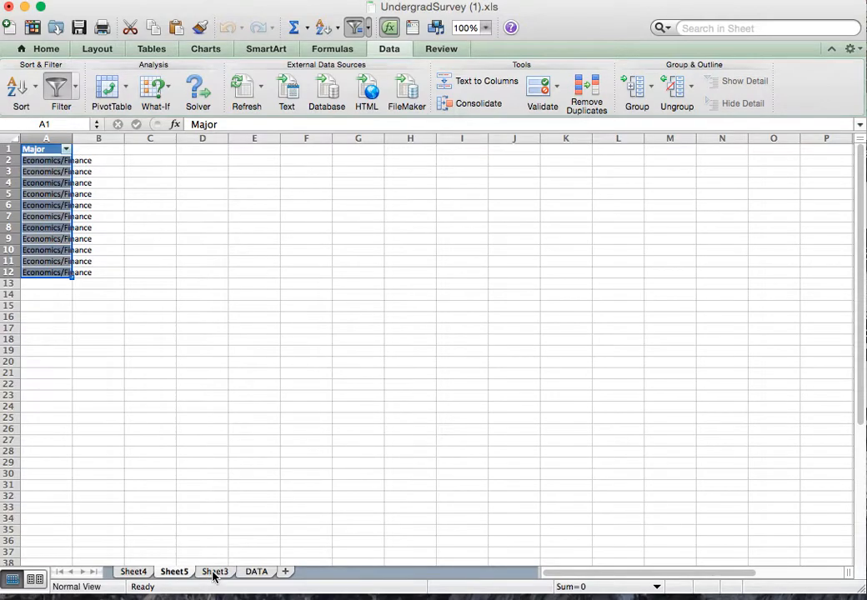
click(214, 572)
Start a manual running total beside the PivotTable by entering =B5 in cell D5.
click(281, 195)
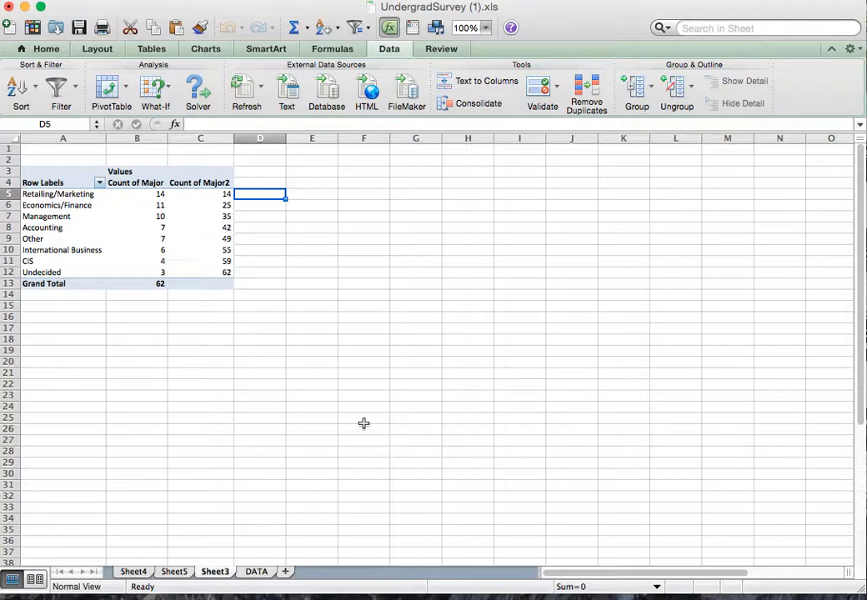
text(=)
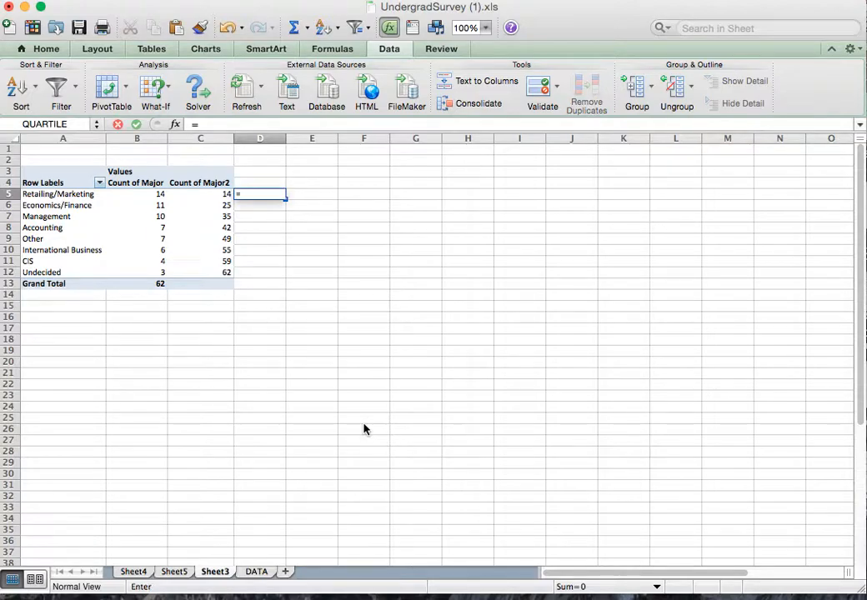
key(Left)
key(Left)
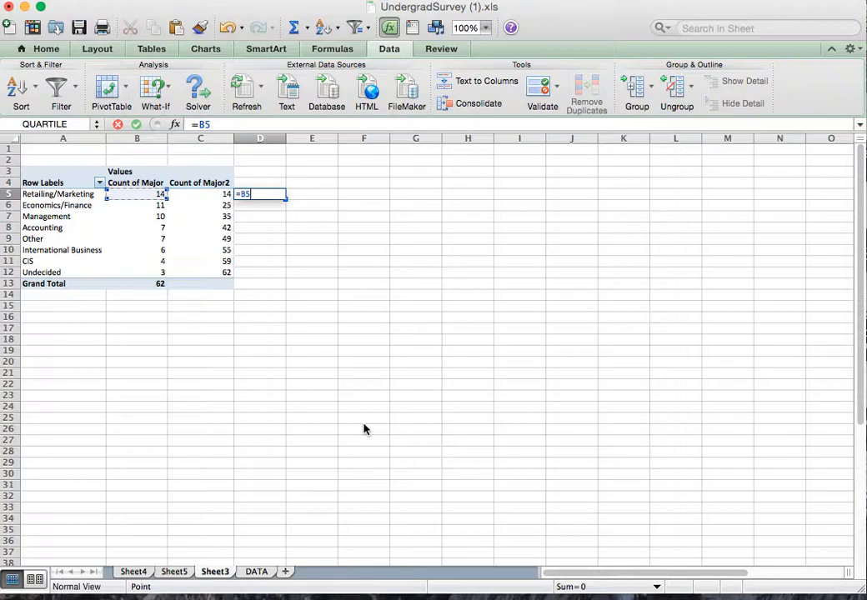
key(Return)
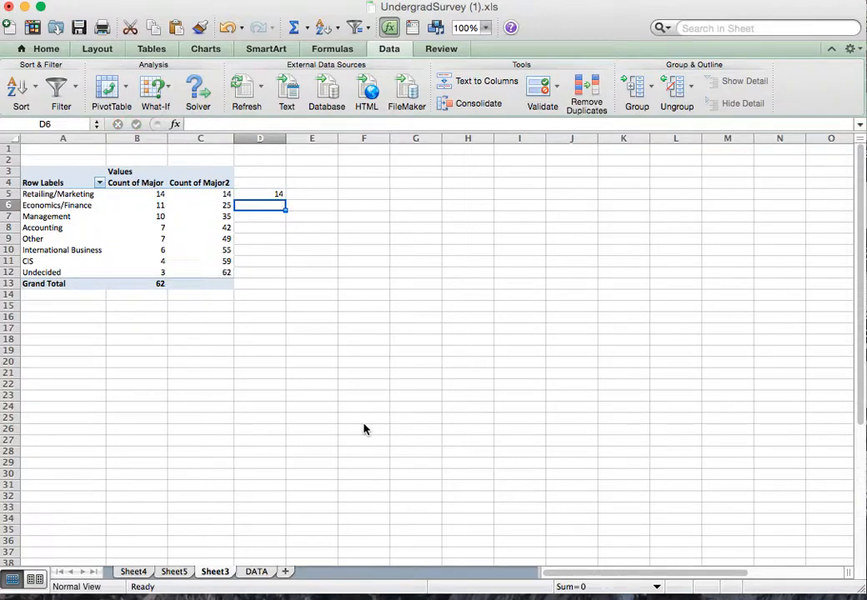
Enter =B6+D5 in cell D6 to add the Economics/Finance count to the manual running total.
text(=)
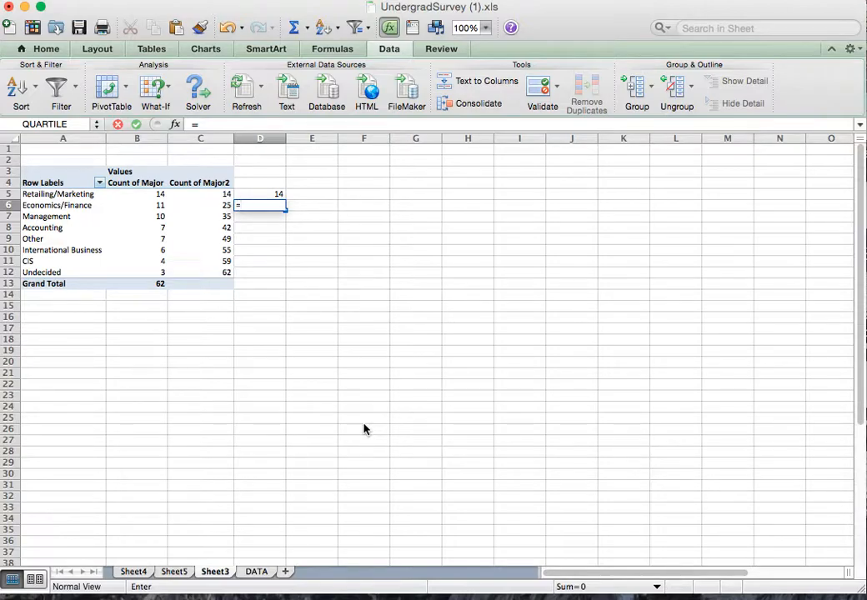
key(Left)
key(Left)
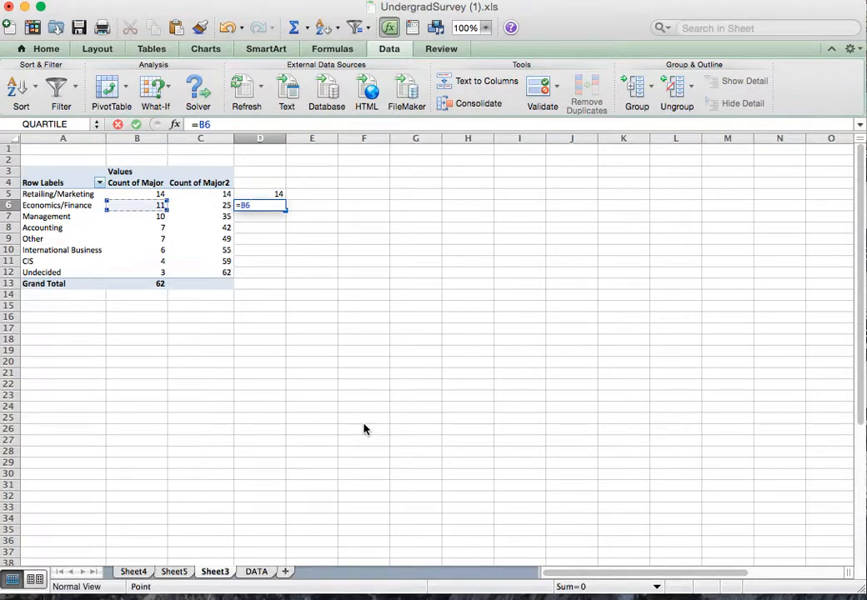
text(+)
key(Up)
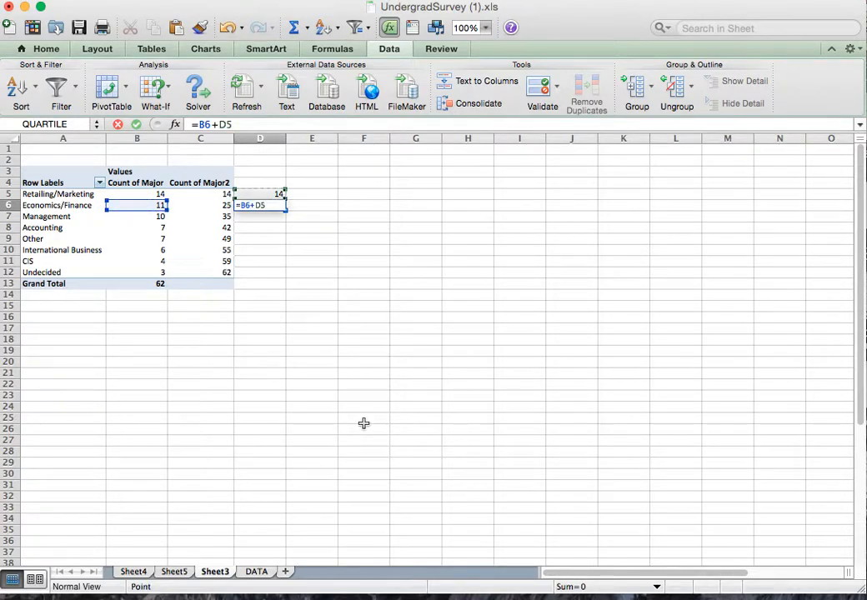
key(Return)
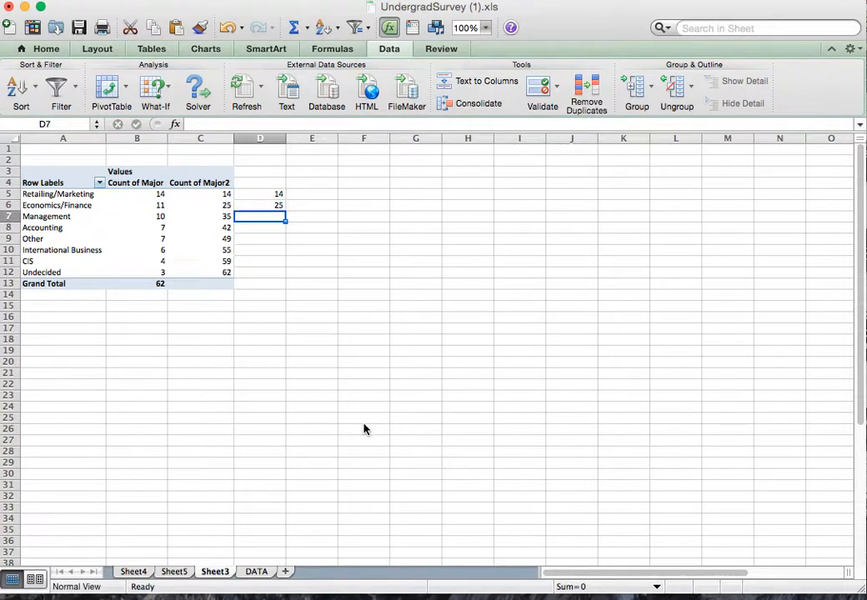
Fill the running total formula in D6 down to D12, alongside the remaining majors.
key(Up)
key(Down)
click(275, 205)
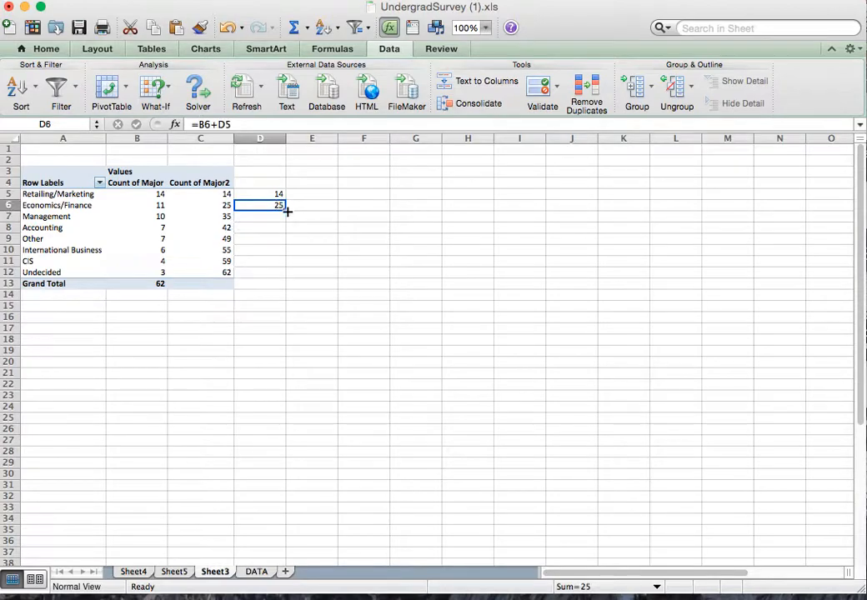
double_click(286, 211)
Compare the manual running totals with the PivotTable's second count column and clear the formulas from D5:D12.
click(227, 228)
click(251, 231)
click(227, 240)
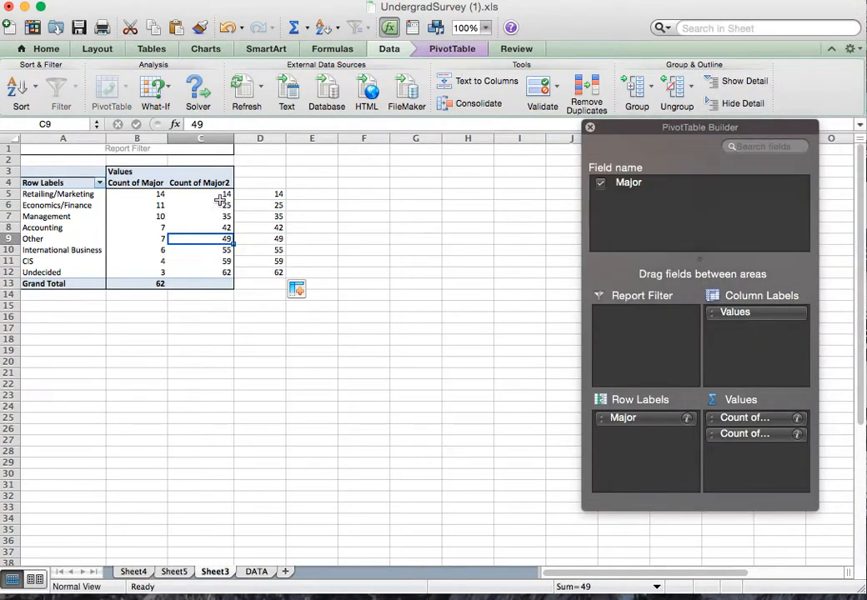
drag(276, 195, 272, 269)
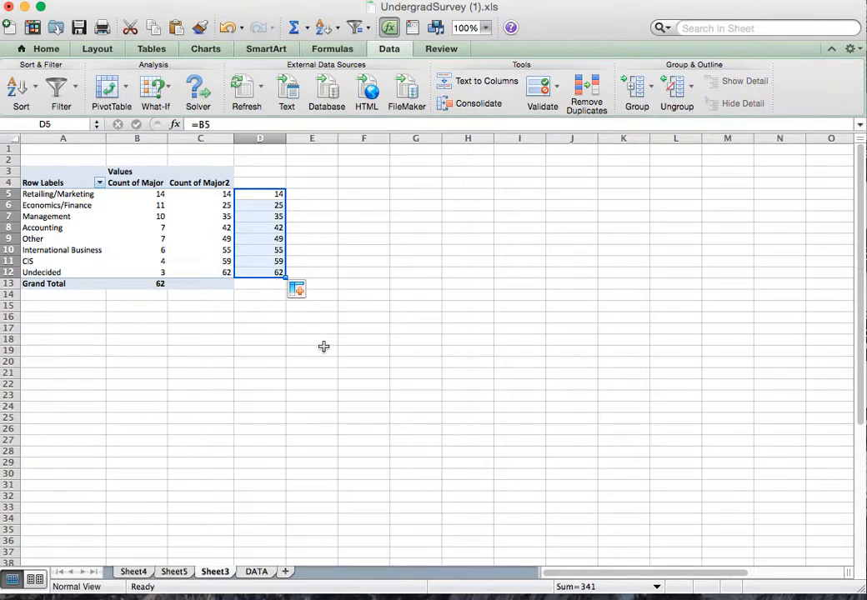
key(Delete)
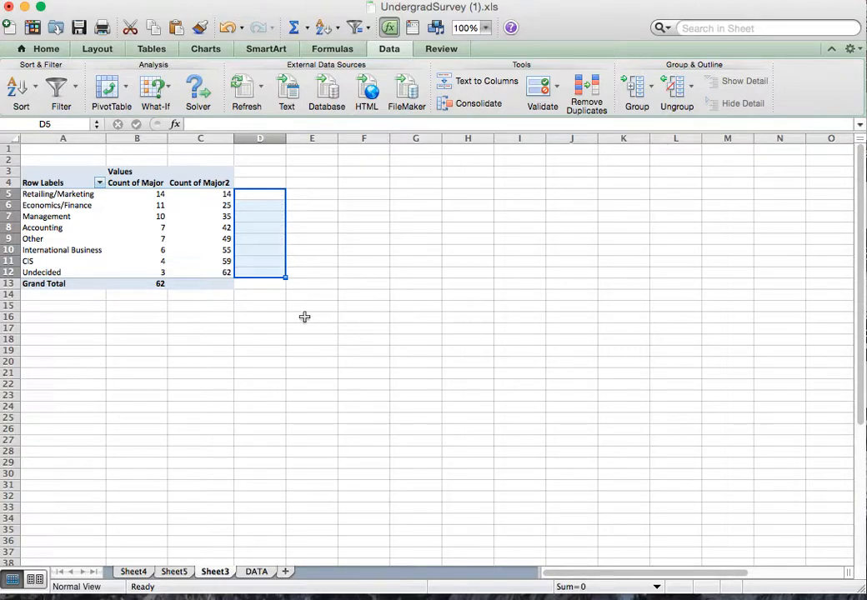
Review the second count field's summary function, base field and available Show data as options without changing its settings.
click(258, 200)
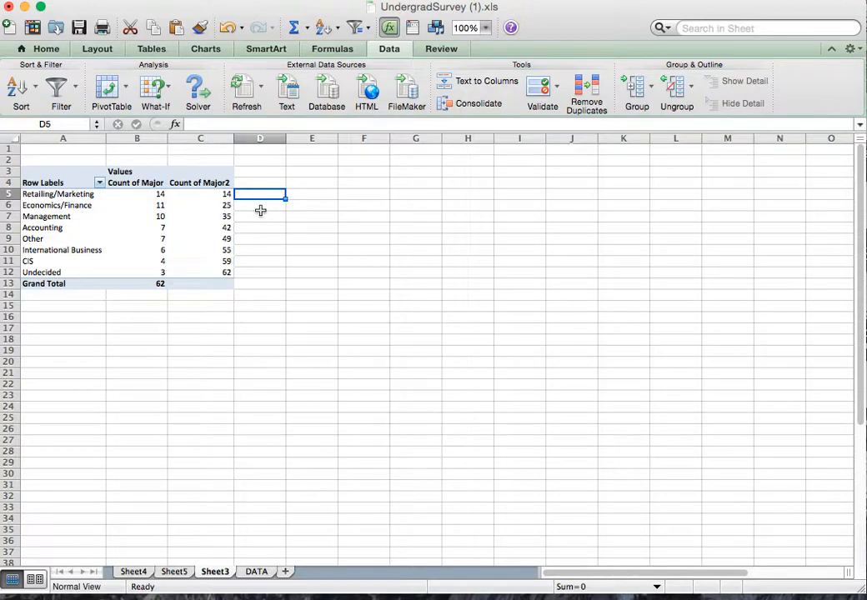
drag(177, 195, 187, 274)
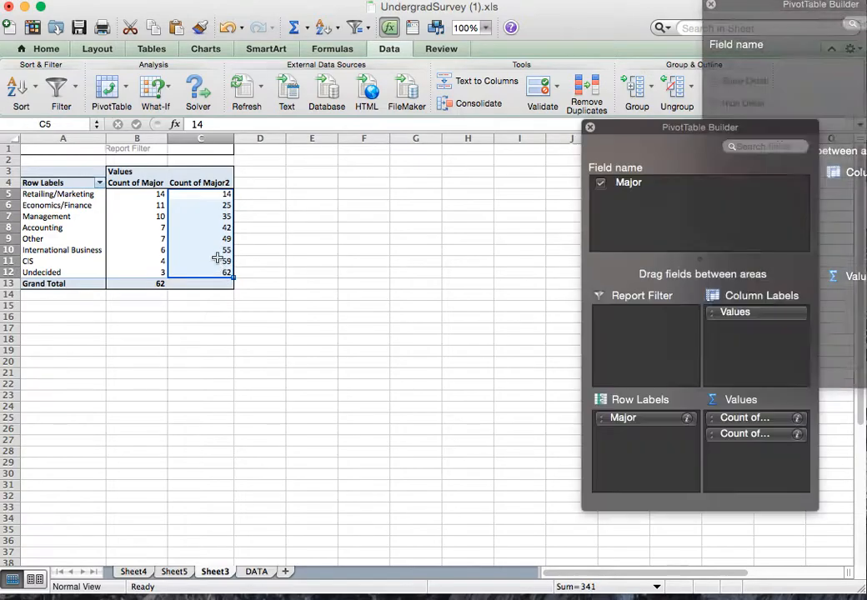
click(261, 192)
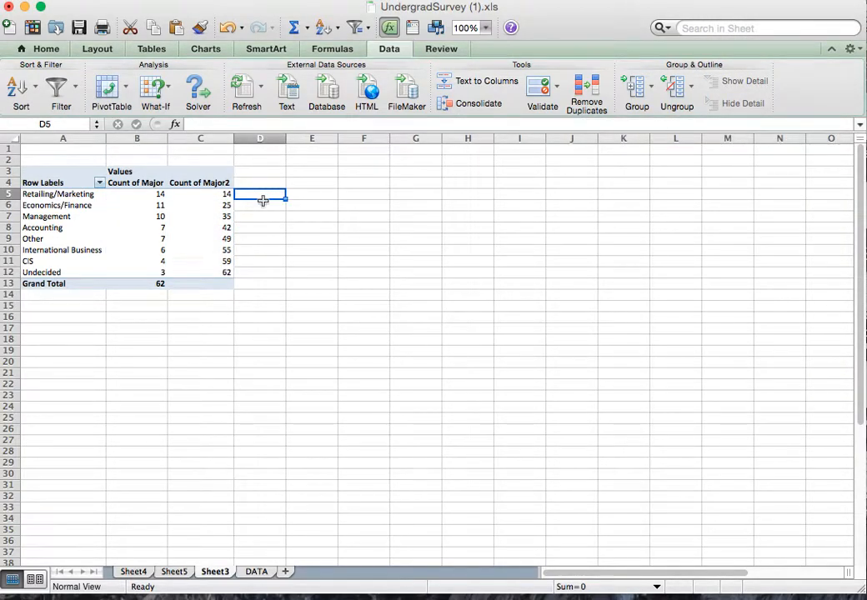
click(200, 227)
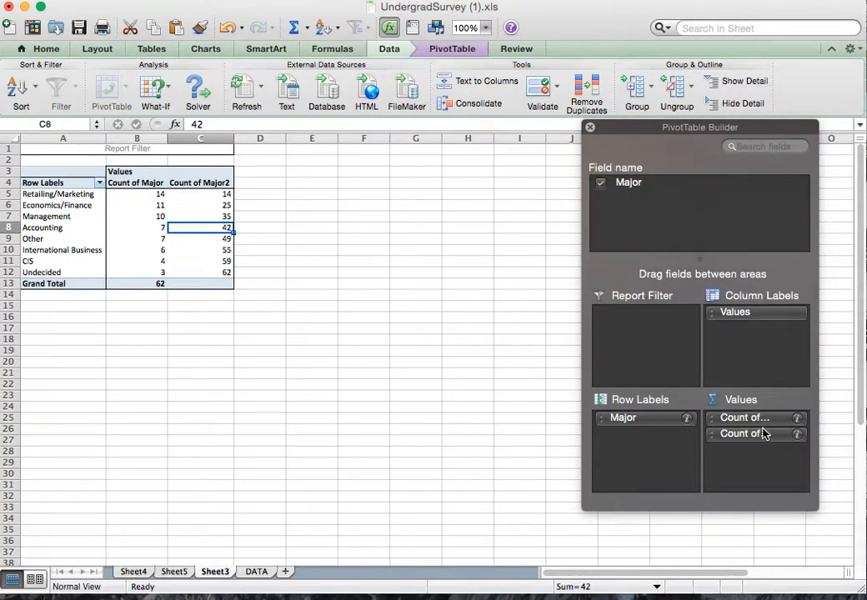
click(797, 434)
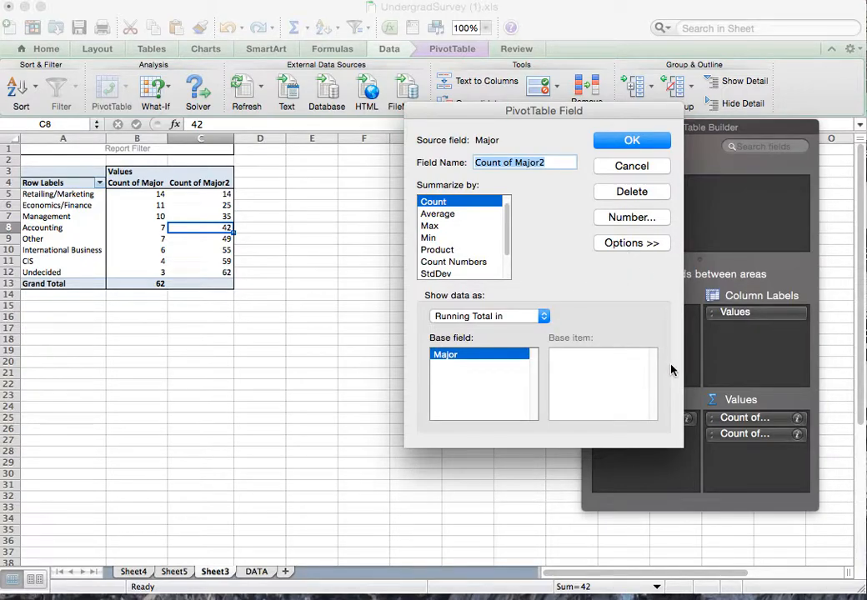
drag(507, 254, 507, 190)
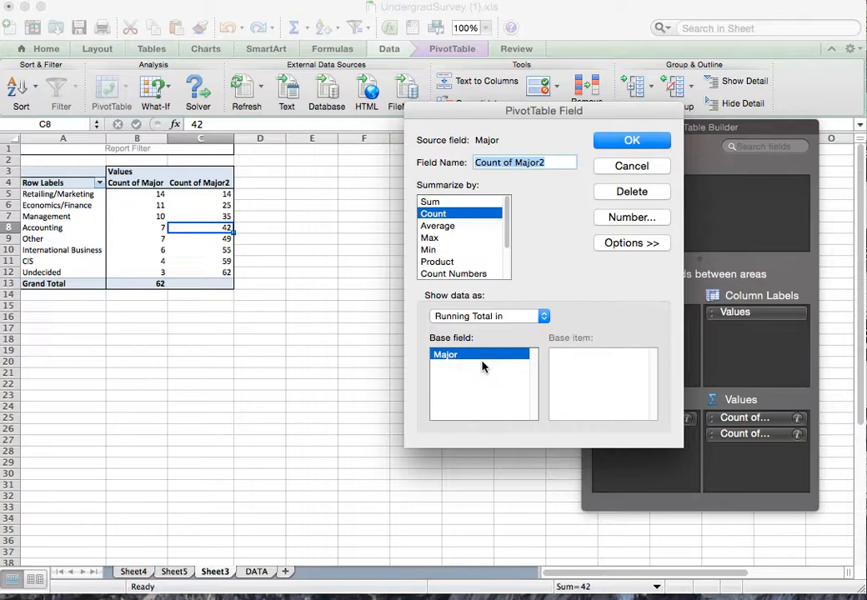
click(536, 321)
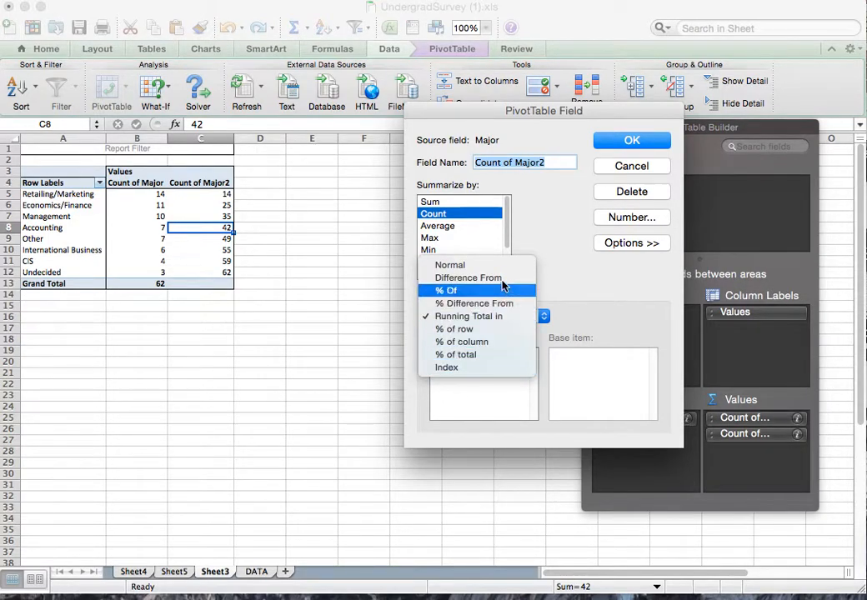
click(585, 266)
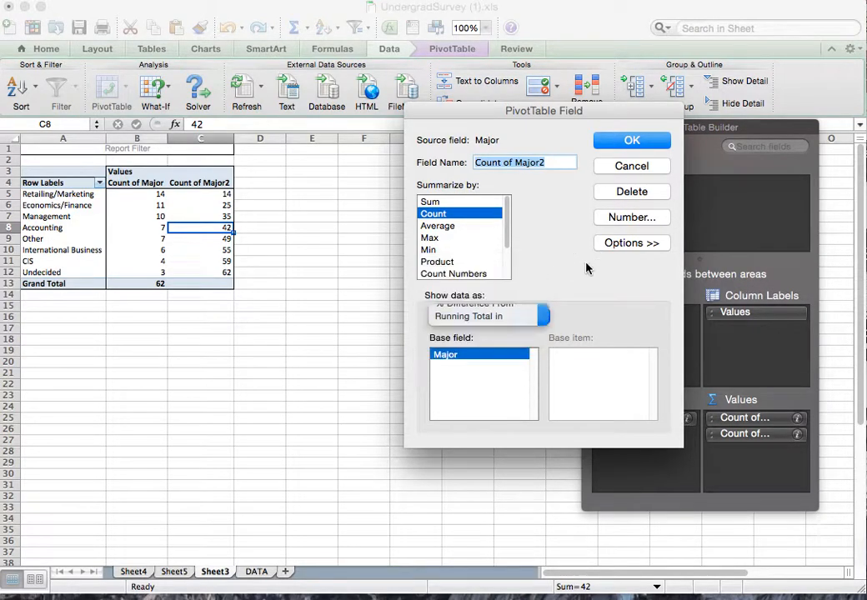
click(632, 166)
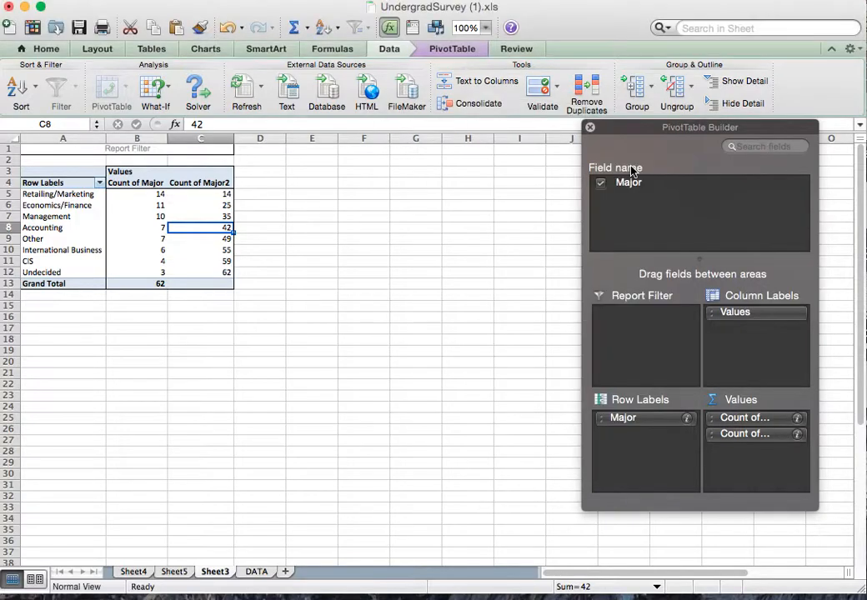
Enter =C5/C12 in cell D5 to divide the first running total by the final one.
click(258, 198)
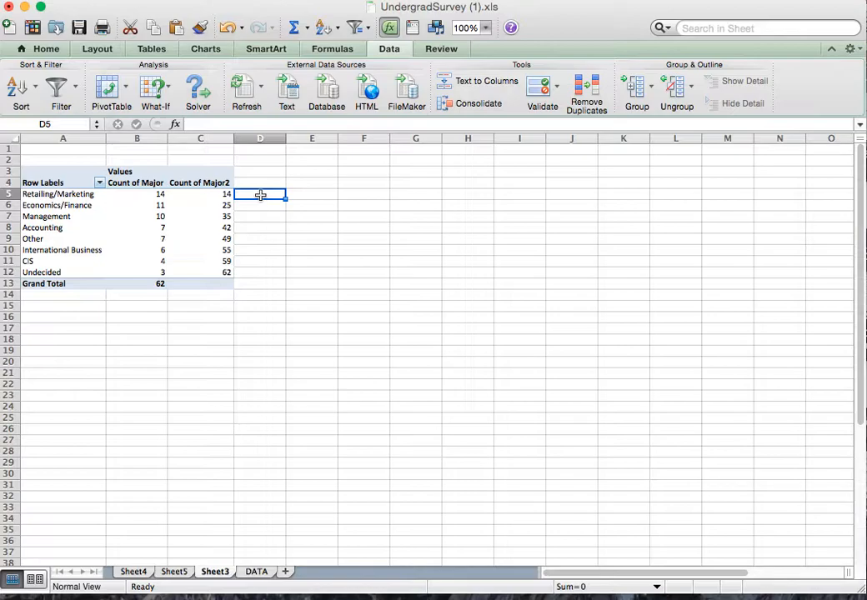
text(=)
click(192, 198)
click(195, 199)
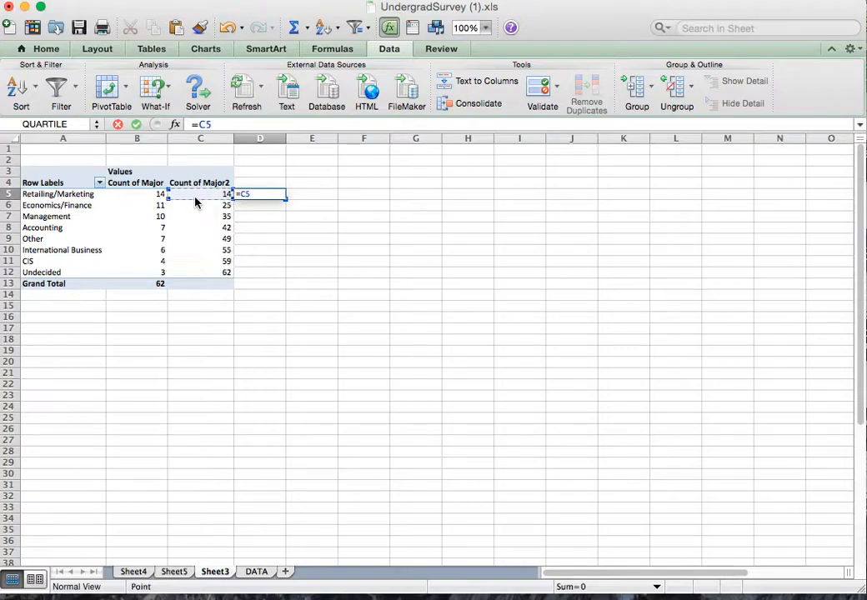
text(/)
click(213, 273)
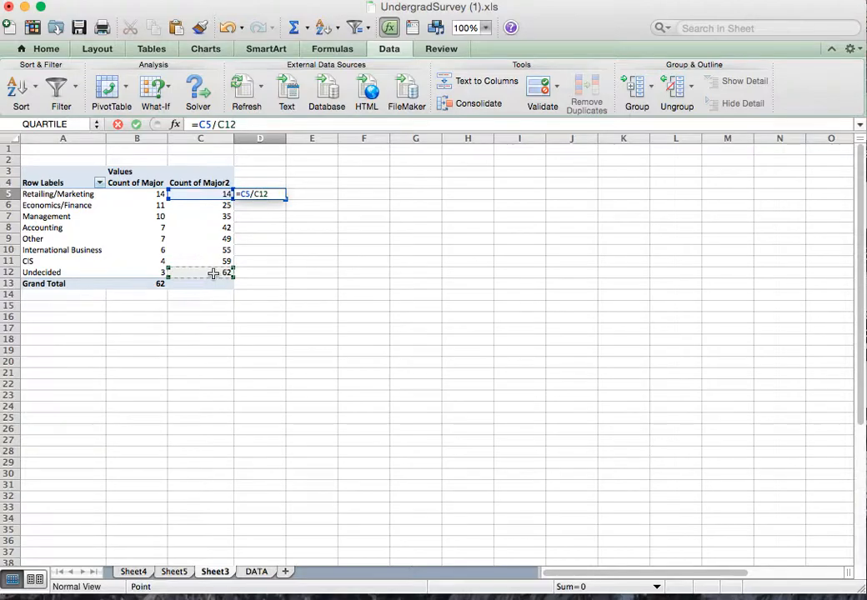
key(Return)
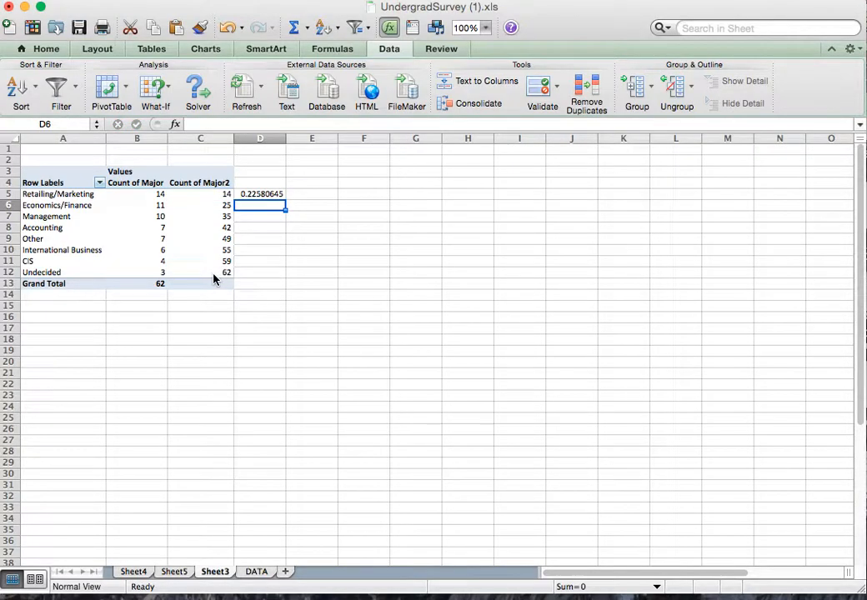
Fill the D5 formula down to D12 with its relative reference to C12.
click(254, 195)
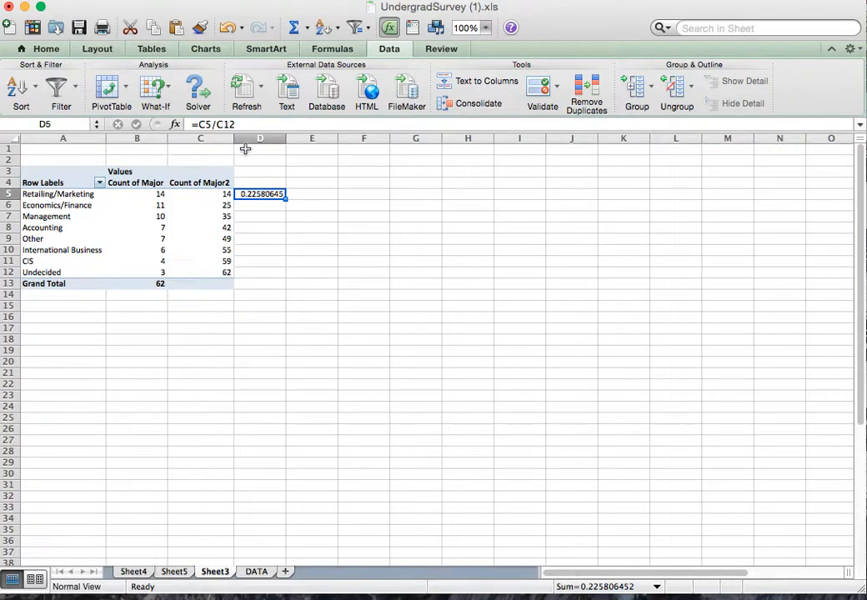
click(221, 272)
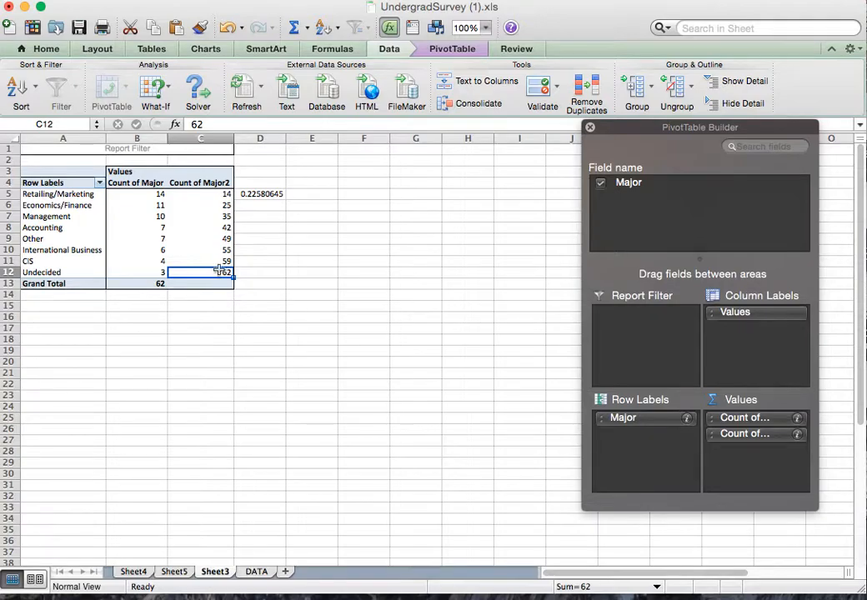
click(284, 195)
double_click(286, 199)
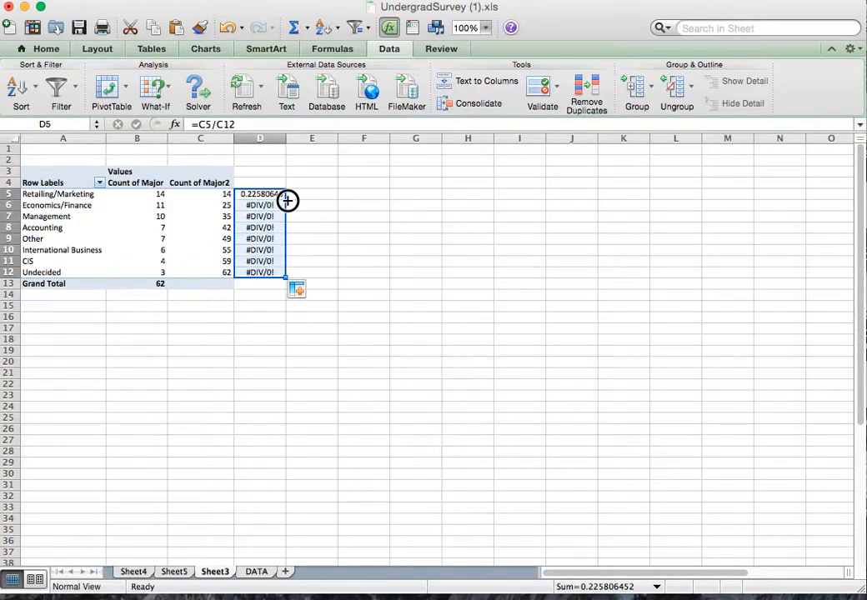
Correct the formula in cell D6 to =C6/C12 by moving its divisor reference to the final running total.
click(250, 206)
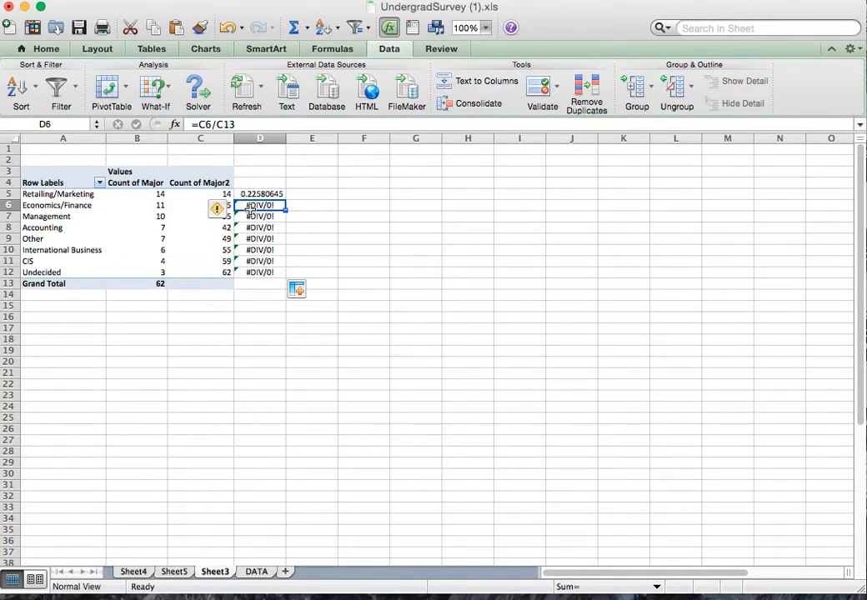
double_click(250, 208)
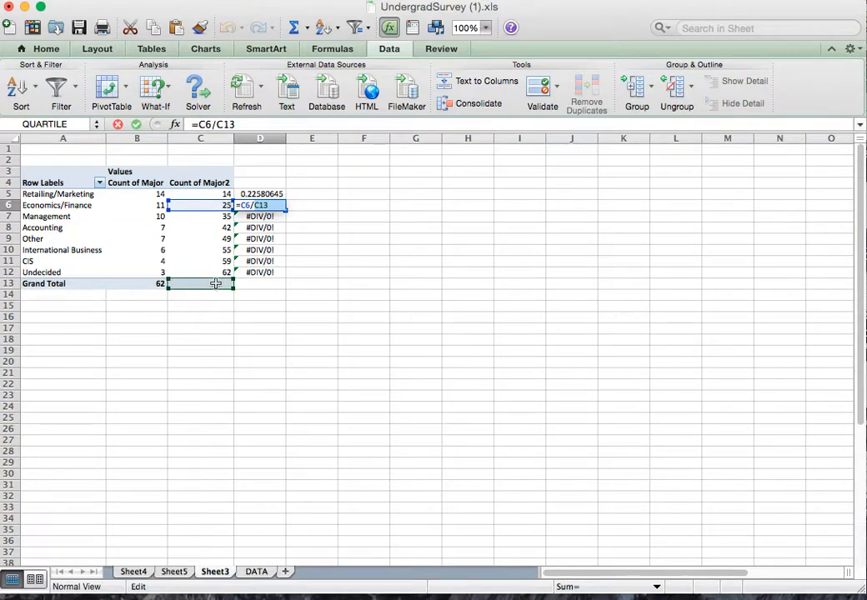
drag(216, 281, 222, 273)
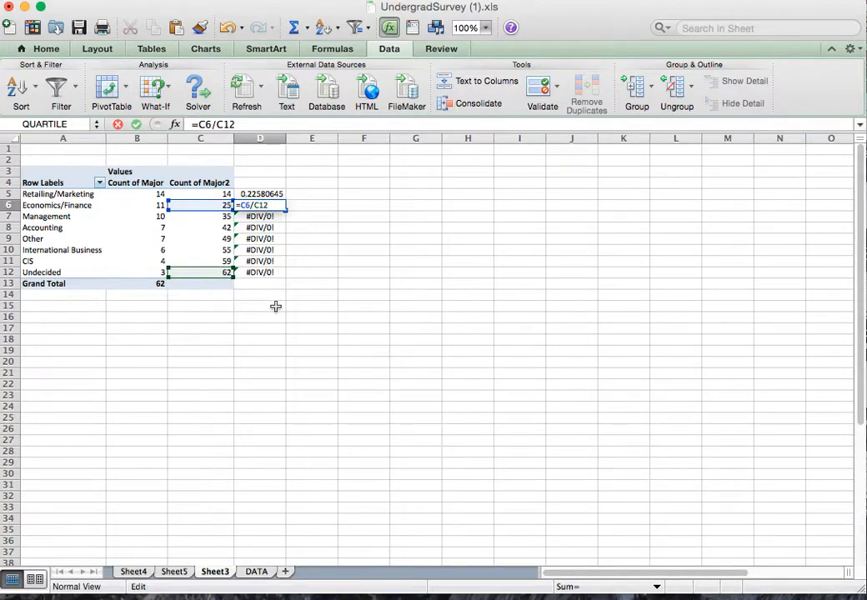
key(Return)
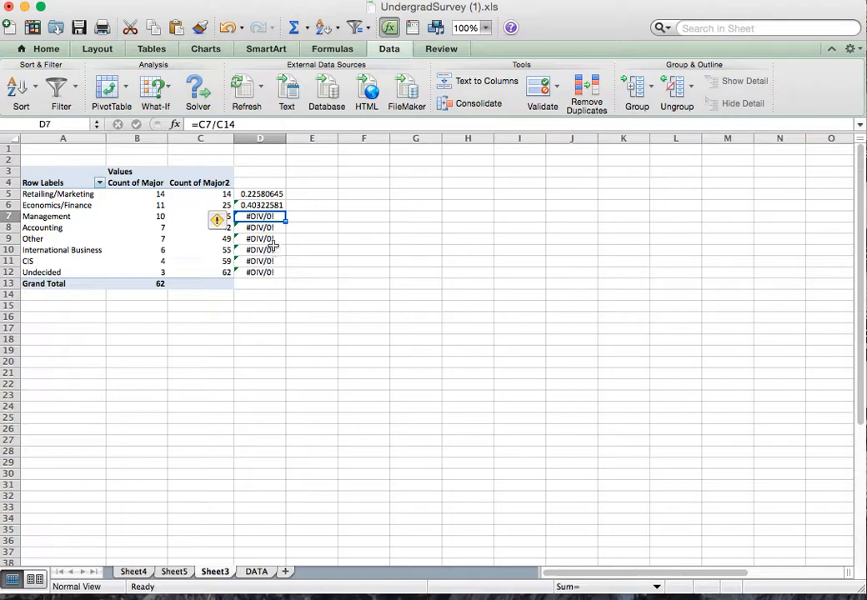
Make the divisor in D6 absolute so the formula reads =C6/$C$12, and fill it down to D12.
click(280, 205)
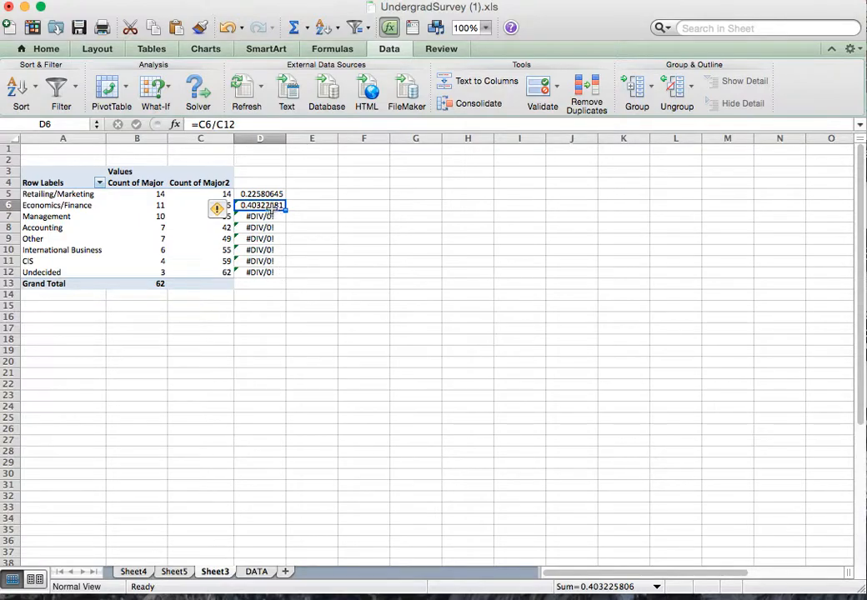
click(220, 124)
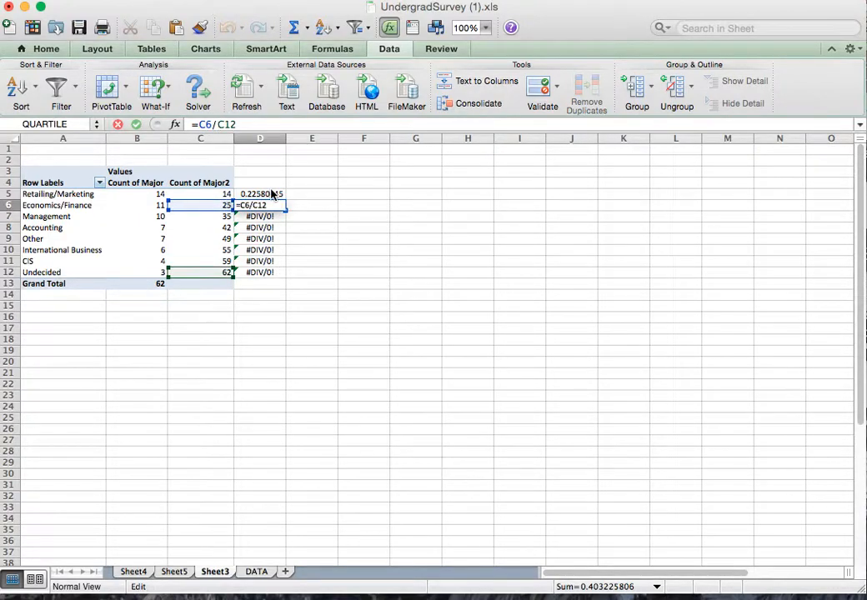
text($C)
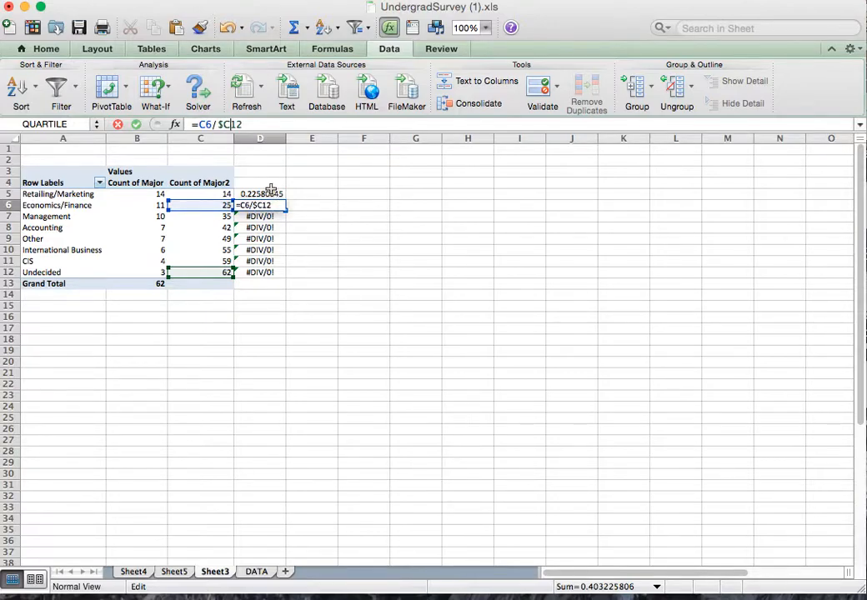
text($)
key(Return)
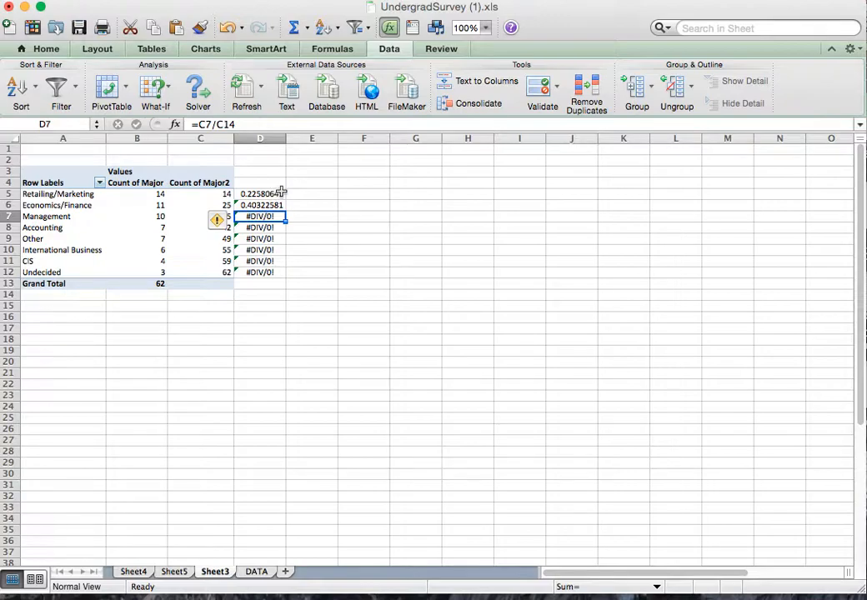
click(282, 206)
double_click(285, 211)
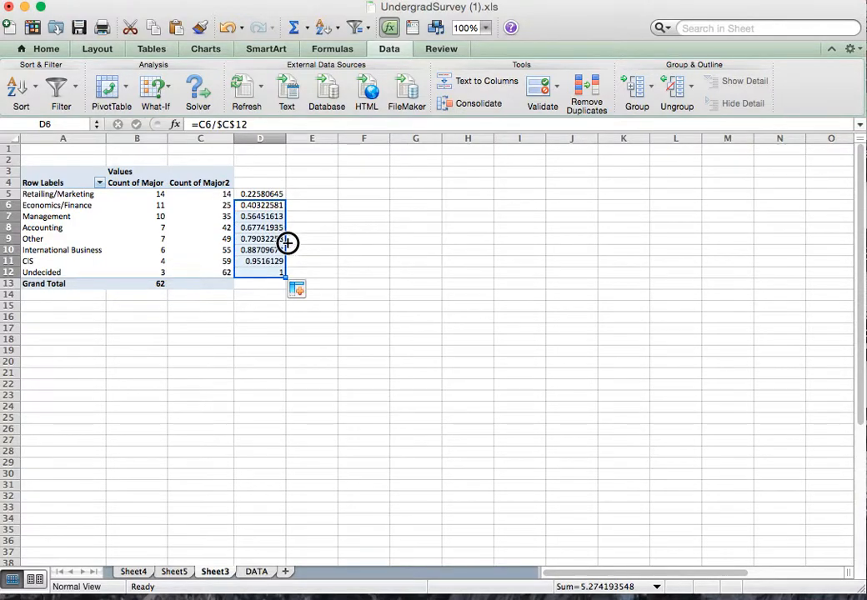
Check that the filled formulas in D8 through D12 all divide by the fixed cell $C$12.
click(265, 272)
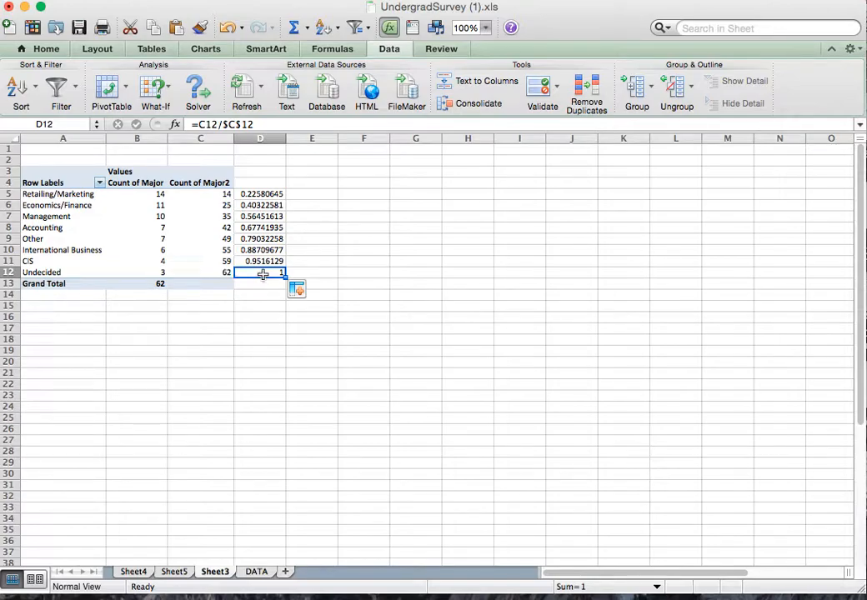
key(Up)
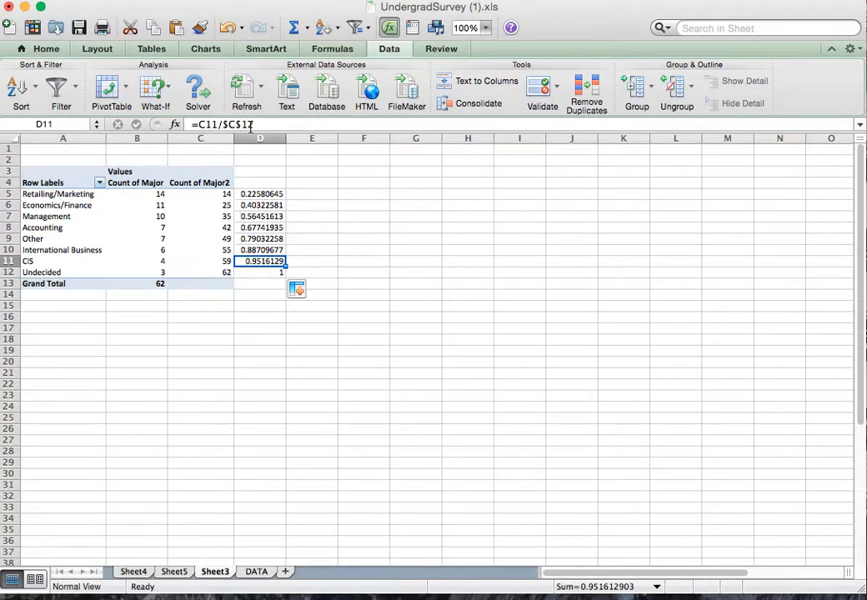
click(265, 227)
double_click(265, 228)
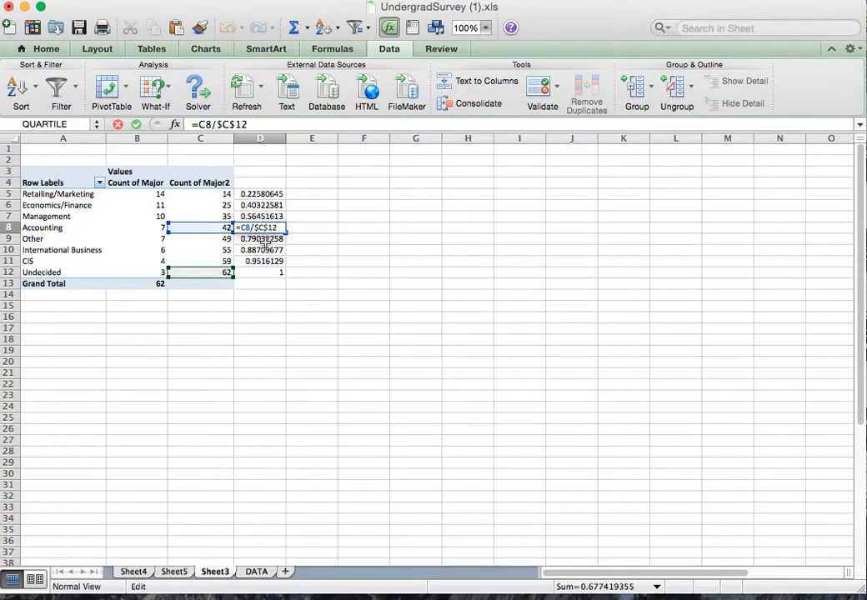
key(Return)
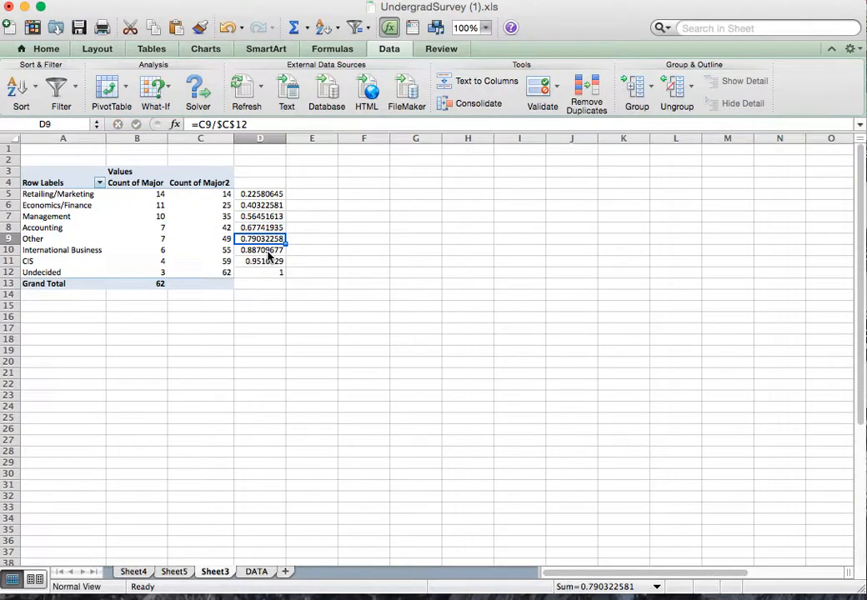
click(265, 252)
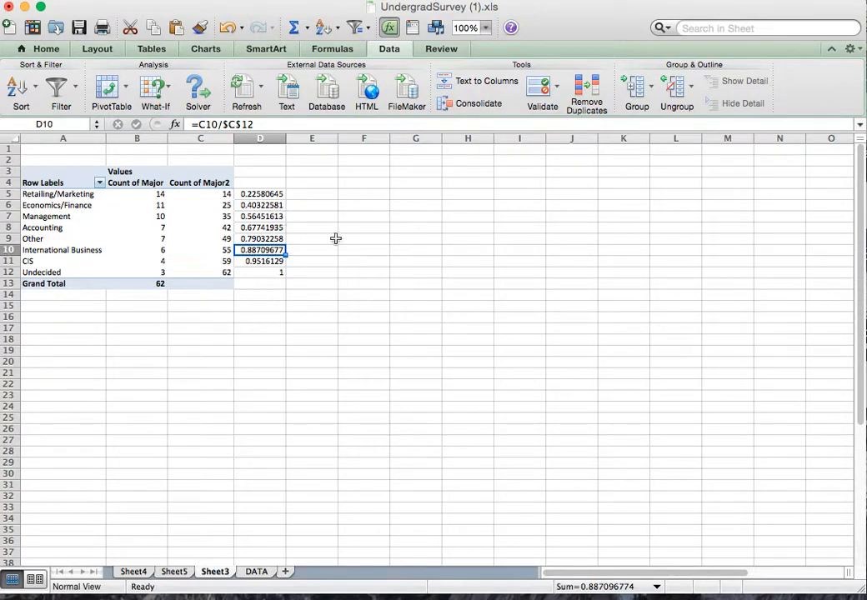
Format the cumulative fractions in D5:D12 as percentages.
drag(265, 195, 261, 272)
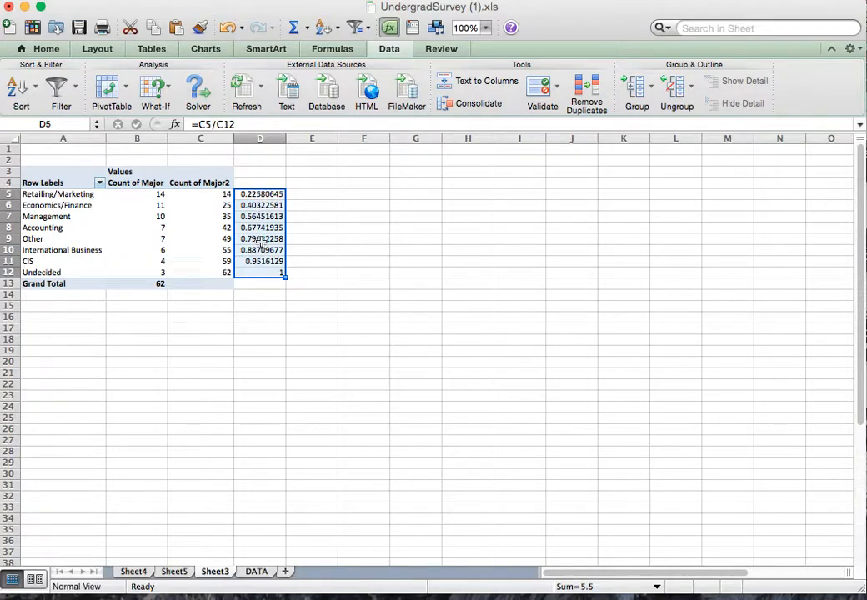
click(388, 48)
click(391, 49)
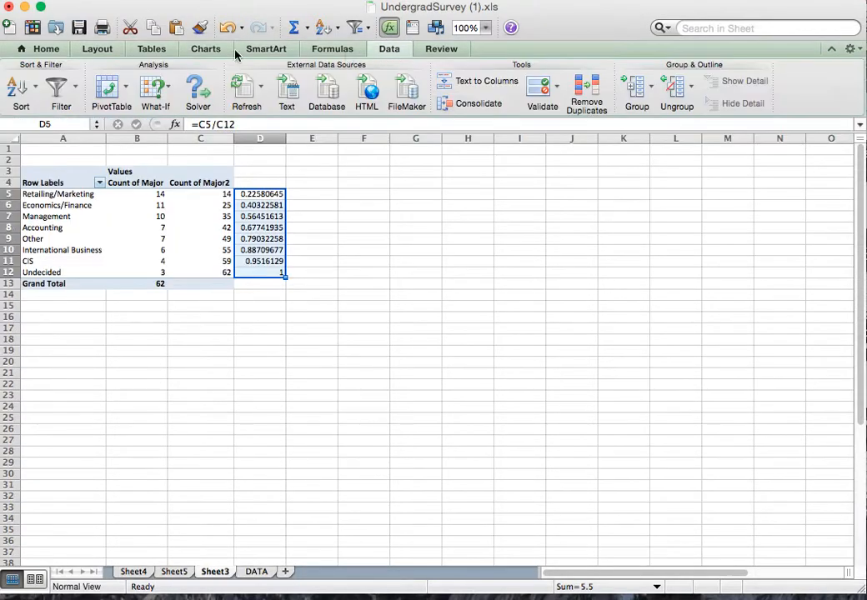
click(43, 48)
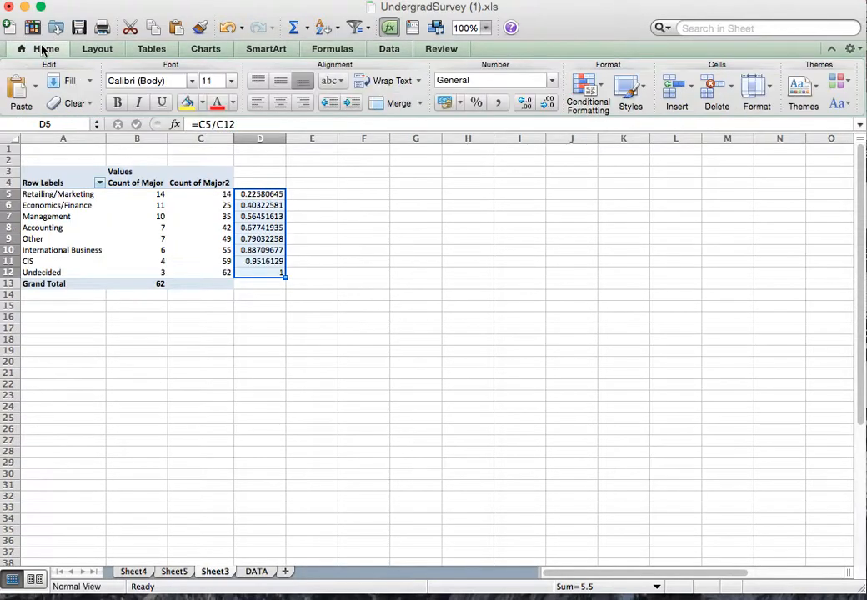
click(477, 103)
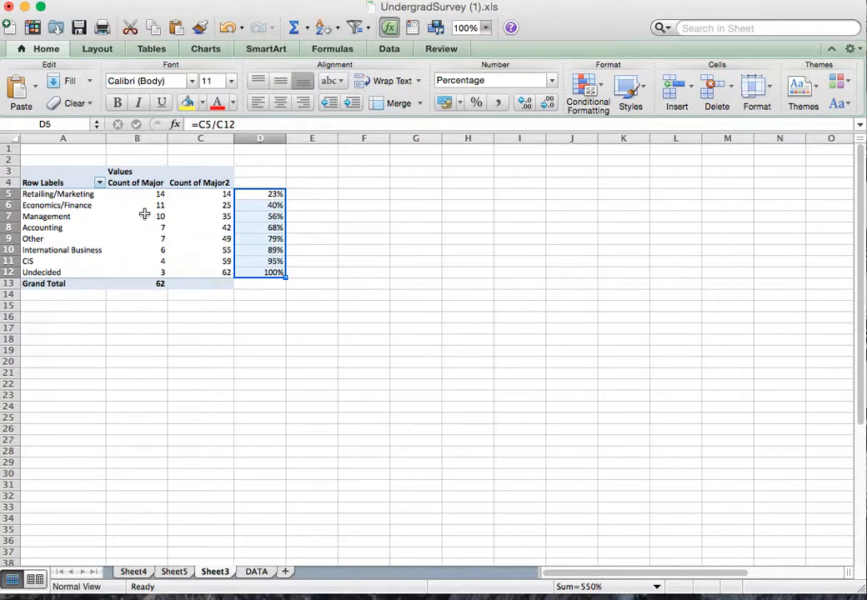
drag(145, 194, 138, 269)
drag(263, 193, 264, 272)
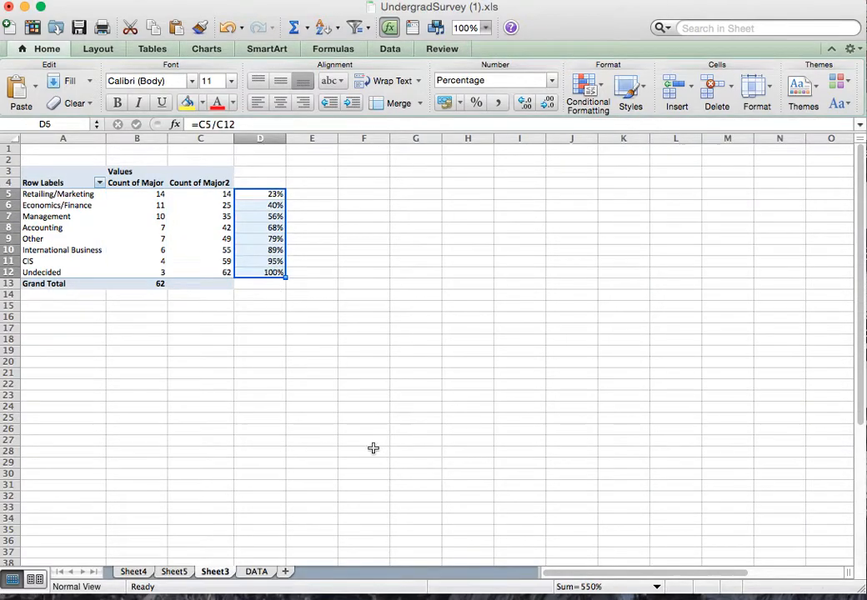
drag(63, 193, 59, 274)
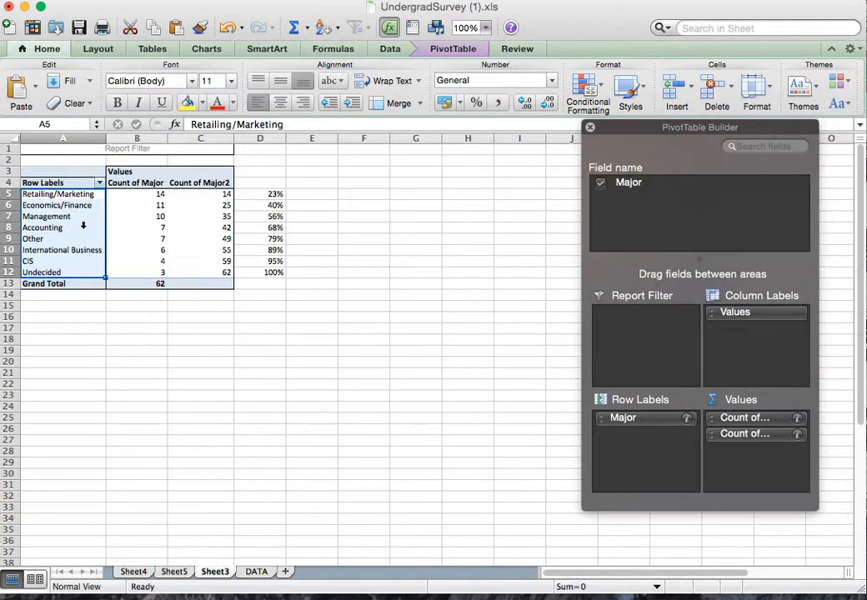
click(368, 195)
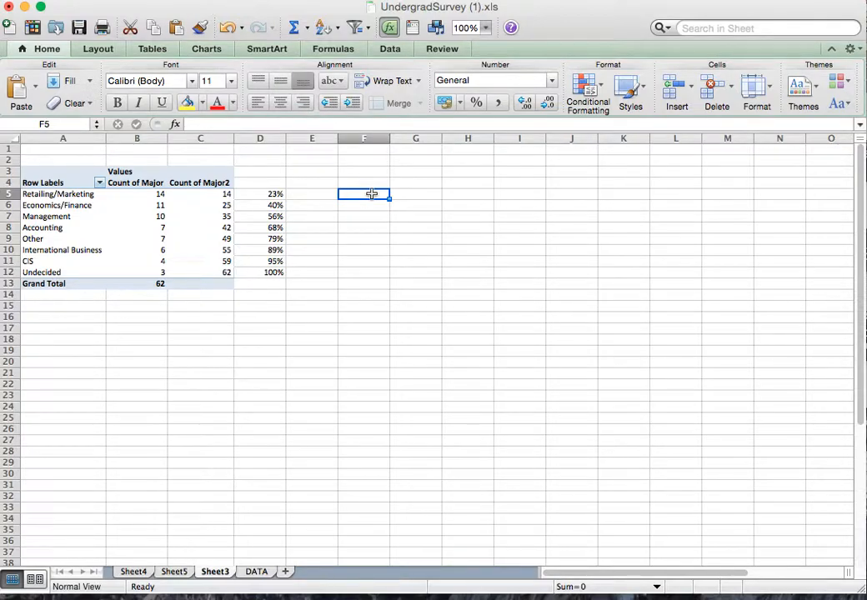
click(311, 139)
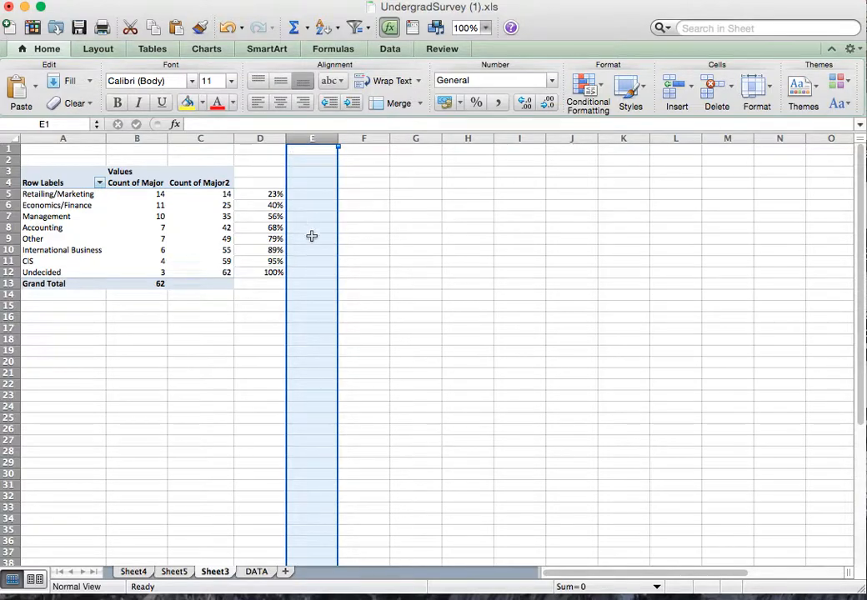
click(8, 295)
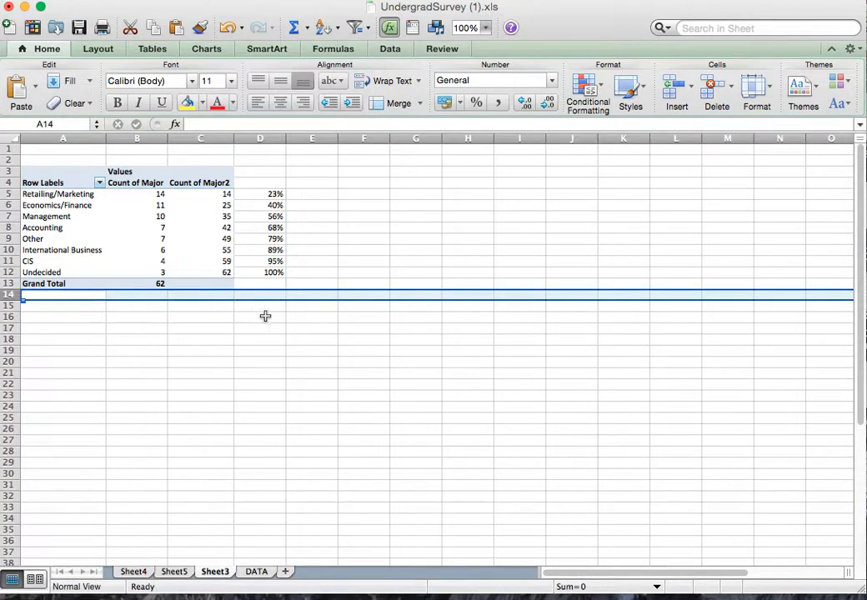
click(365, 193)
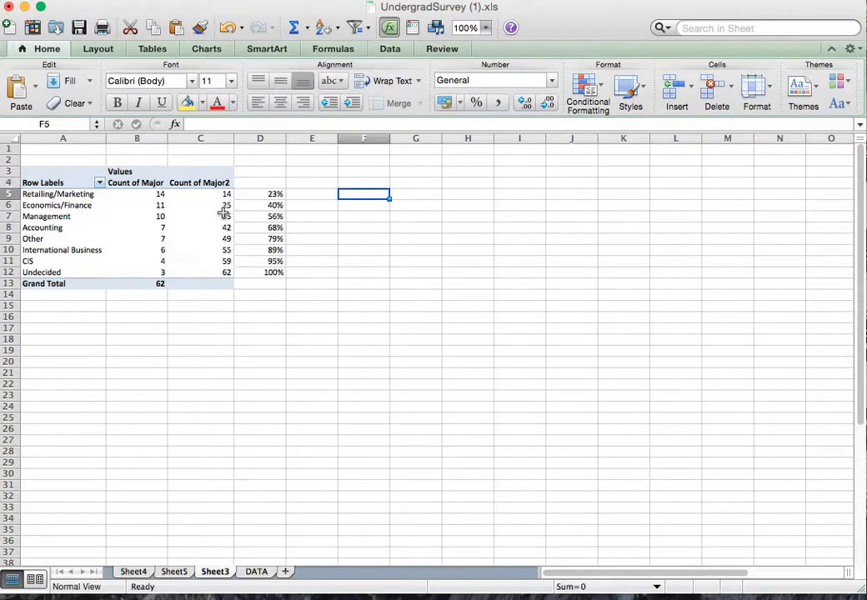
click(305, 194)
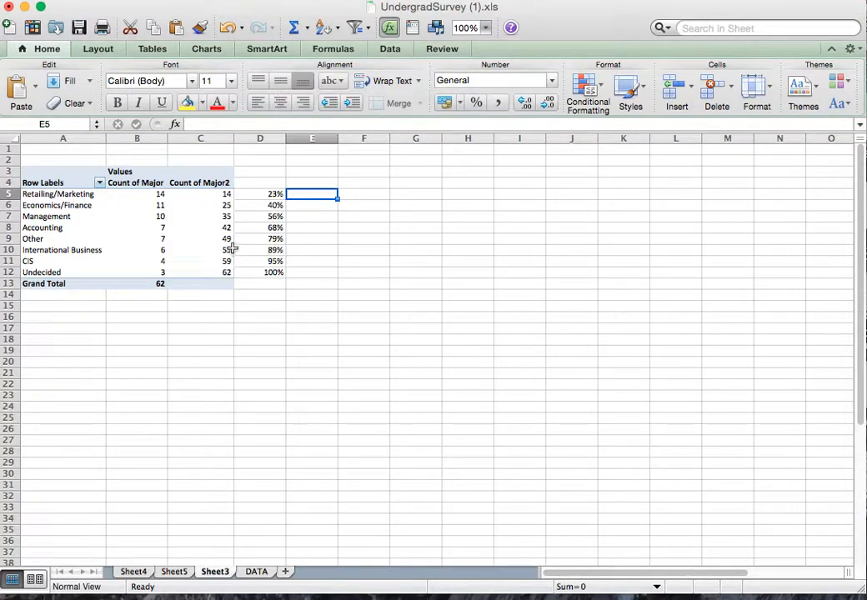
Insert an empty 2-D Clustered Column chart with blank cell F5 selected so no data is picked up.
click(366, 198)
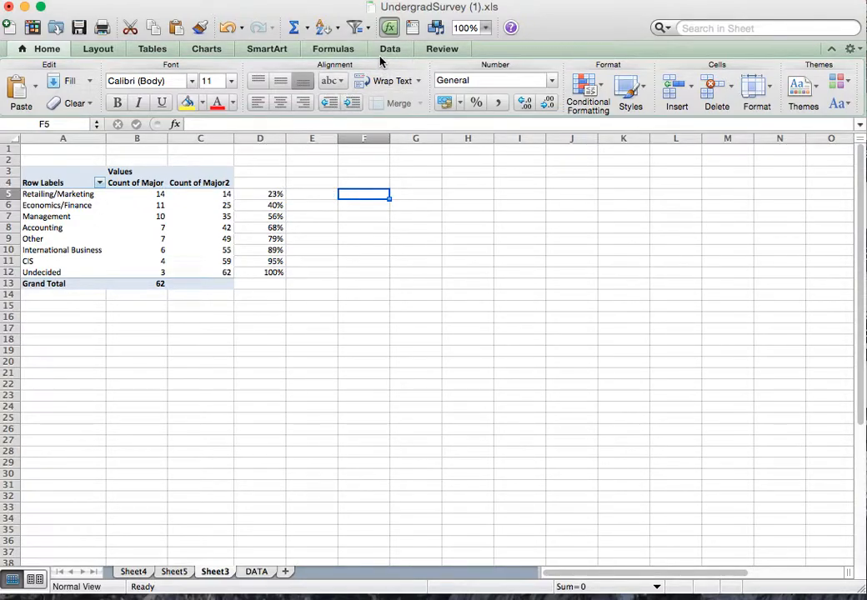
click(206, 49)
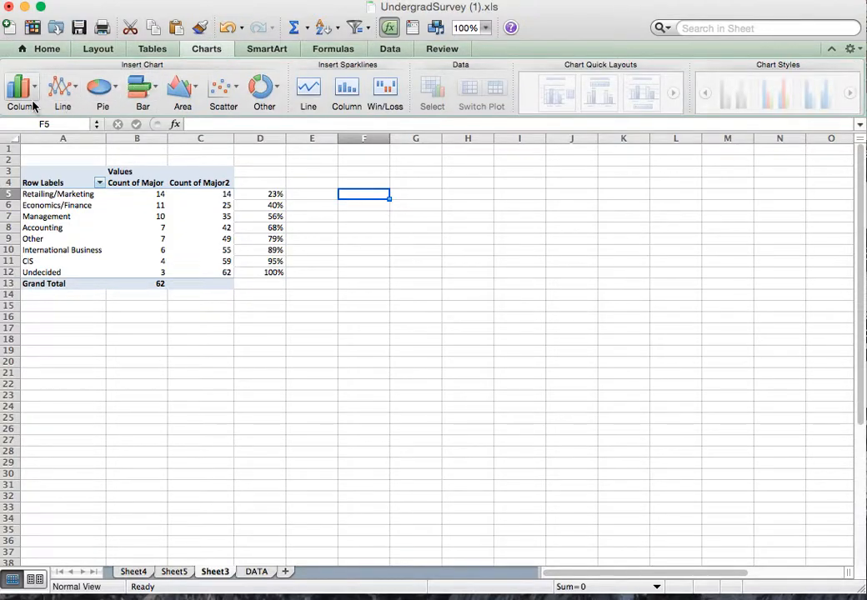
click(34, 99)
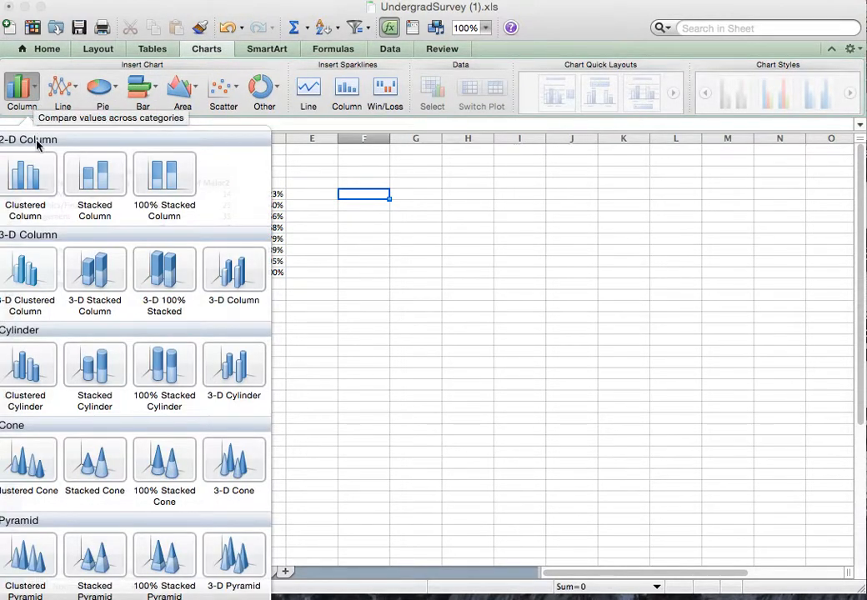
click(31, 185)
Move the empty chart beside the PivotTable and enlarge it to span about columns F to O and rows 3 to 28.
drag(441, 302, 548, 191)
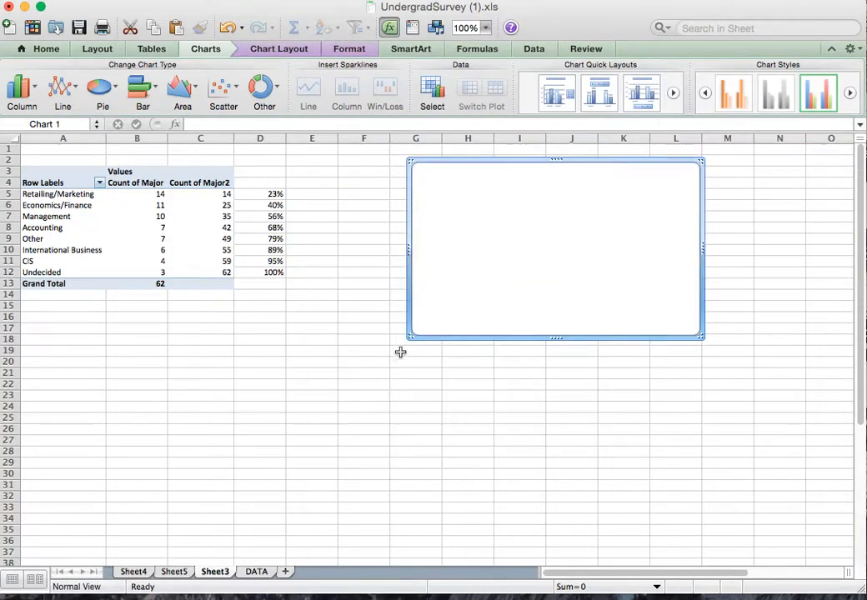
drag(409, 337, 331, 443)
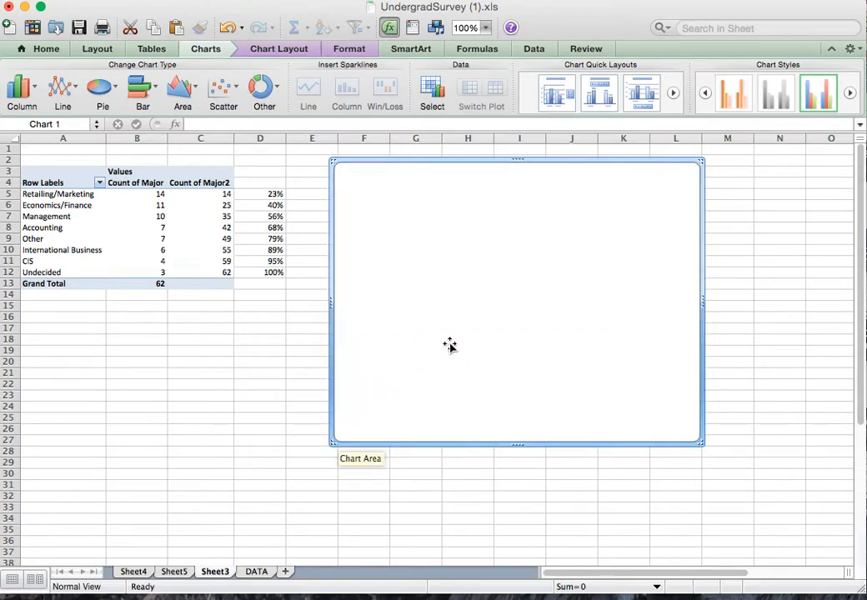
double_click(703, 305)
click(525, 338)
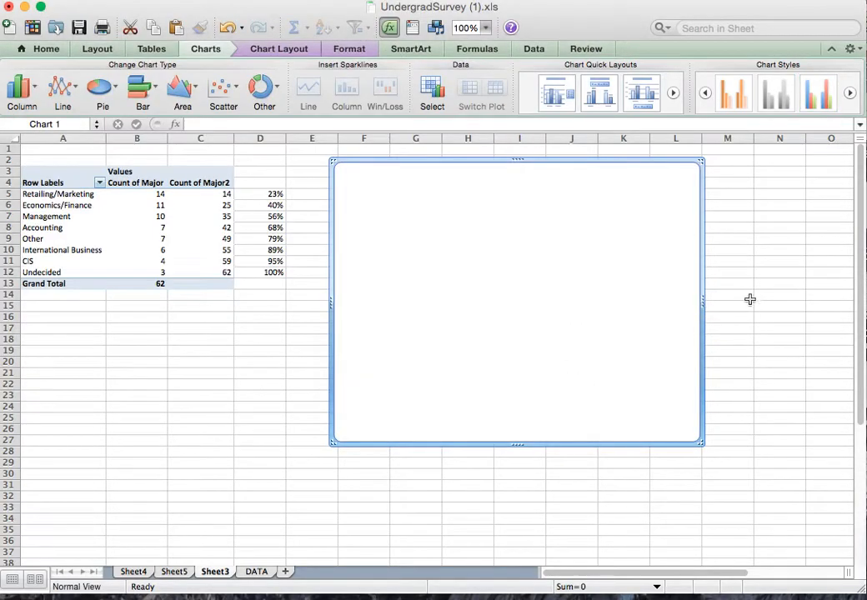
double_click(703, 303)
click(503, 338)
drag(703, 301, 798, 303)
drag(657, 287, 689, 292)
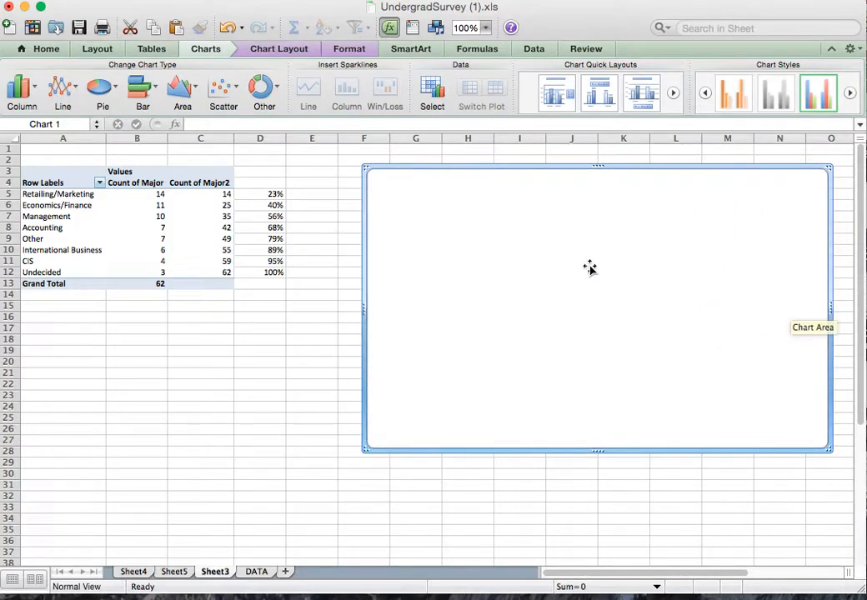
Add a first series to the chart's data source with Y values from Sheet3 cells B5:B12.
right_click(511, 234)
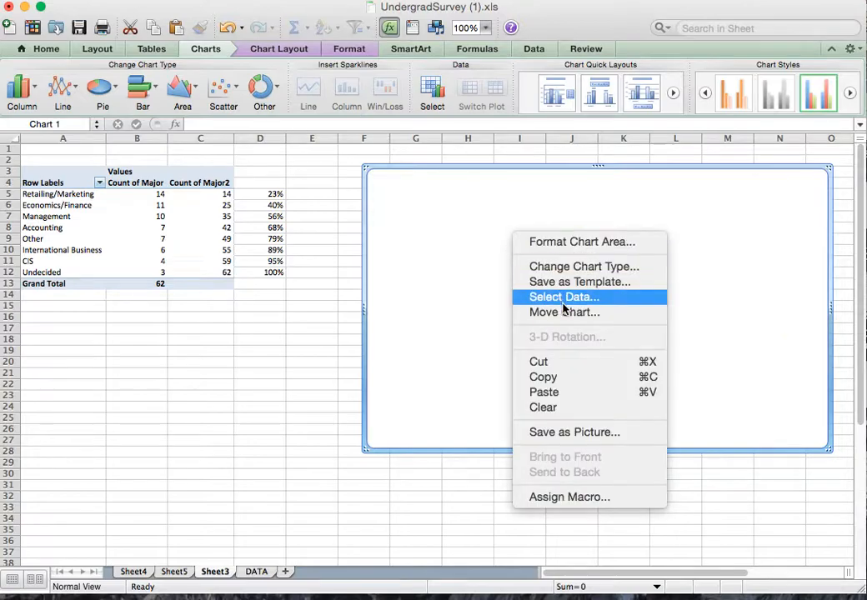
click(562, 298)
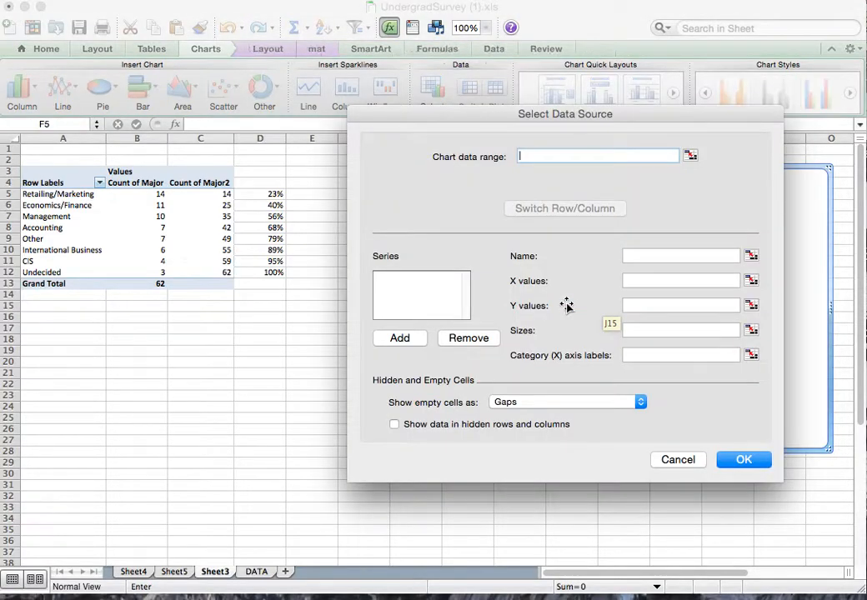
drag(466, 118, 494, 110)
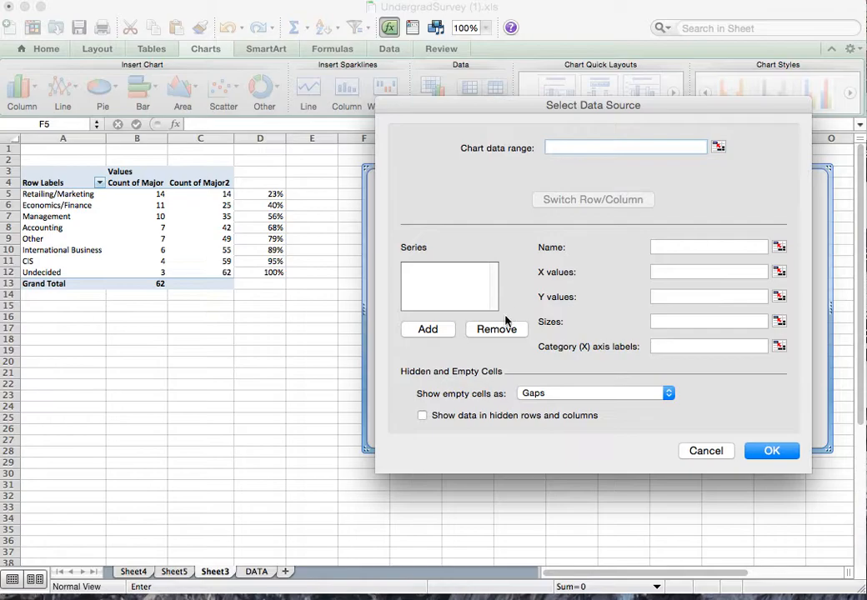
click(425, 330)
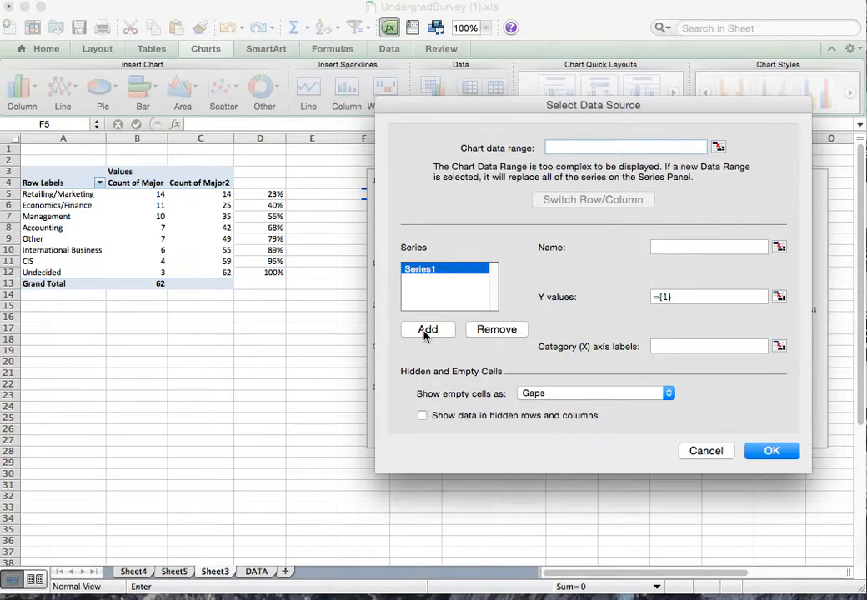
click(678, 299)
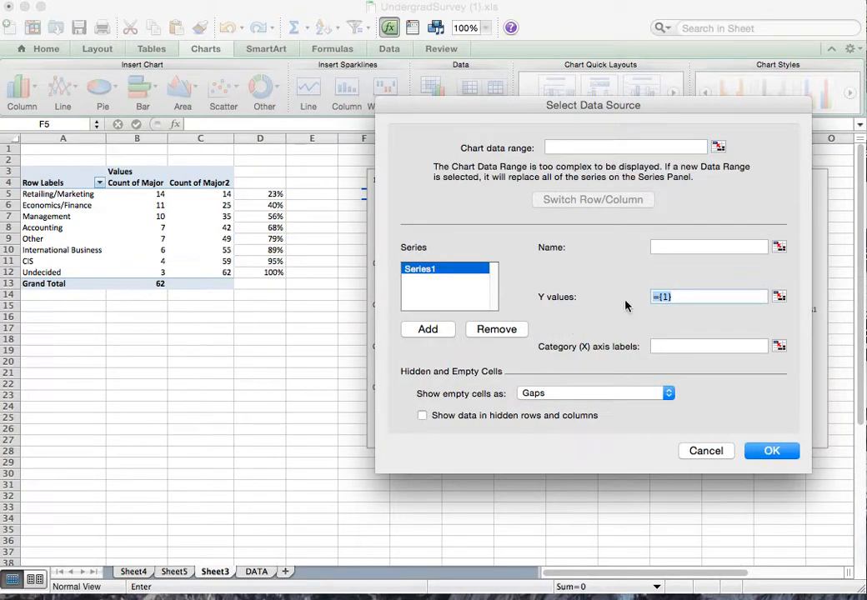
key(BackSpace)
drag(150, 196, 148, 273)
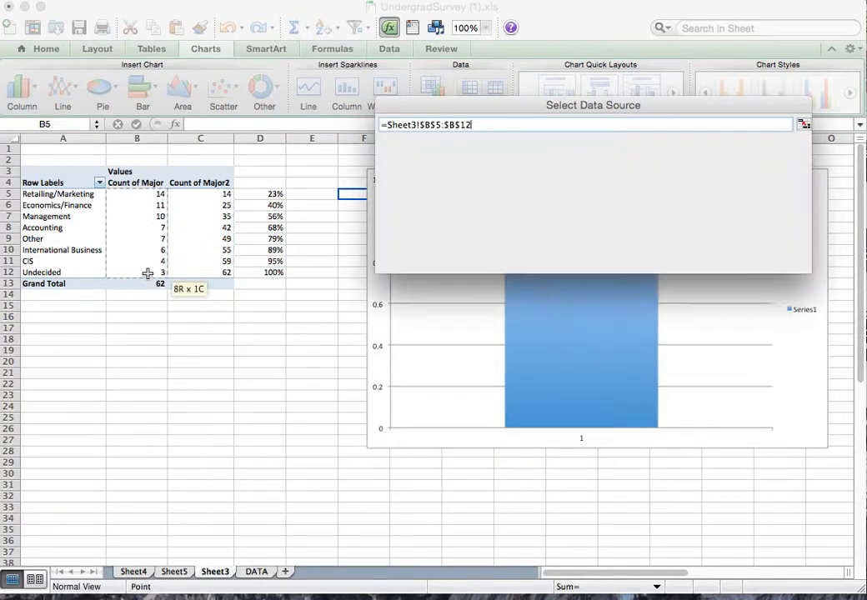
Use A5:A12 as the first series' category axis labels and name the series Frequency.
click(658, 347)
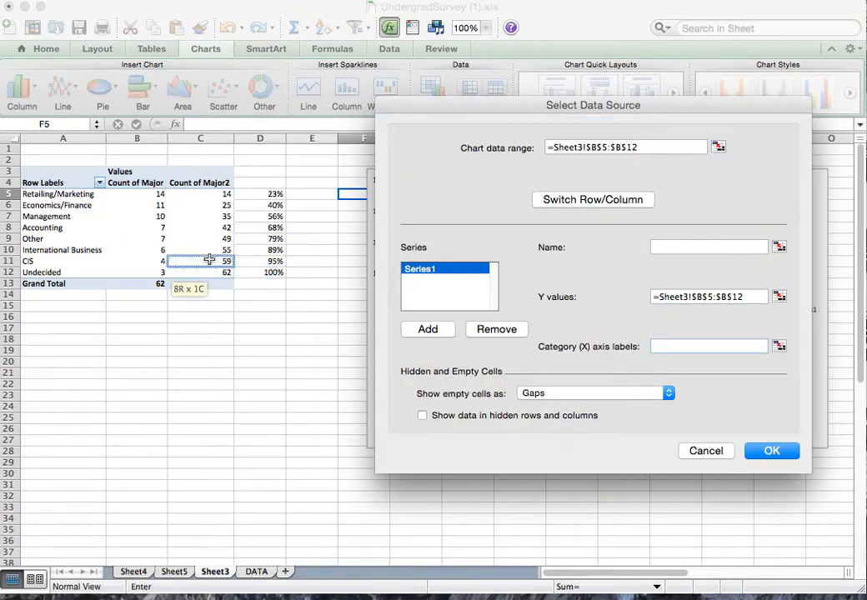
drag(63, 197, 64, 275)
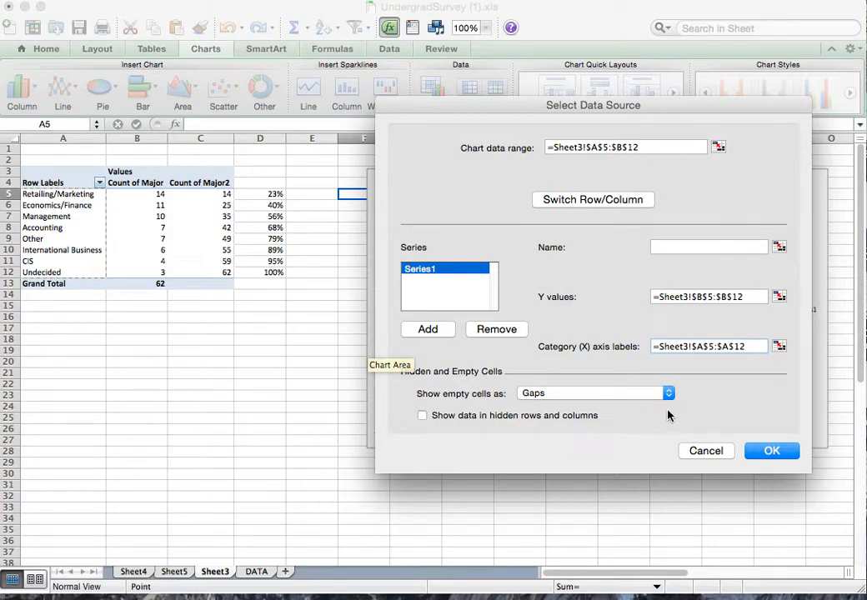
click(661, 248)
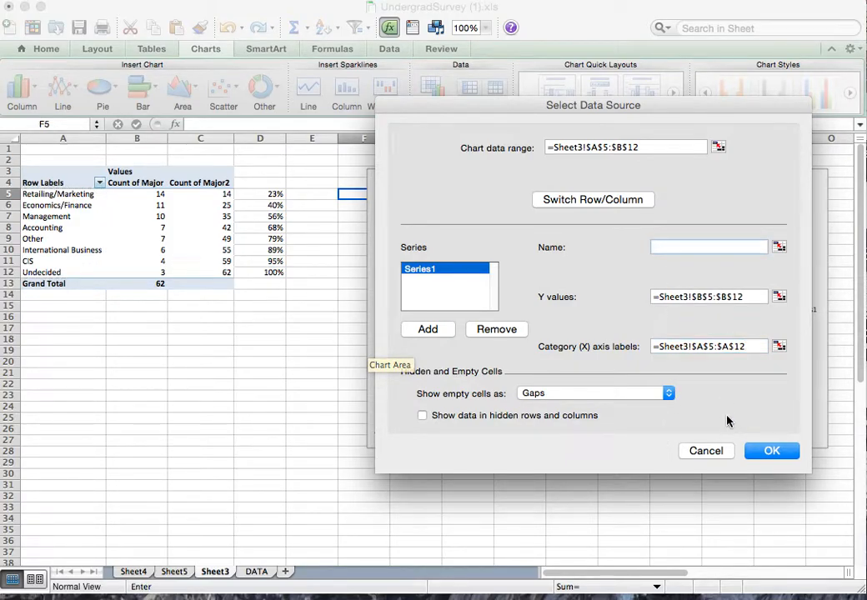
text(Frequency)
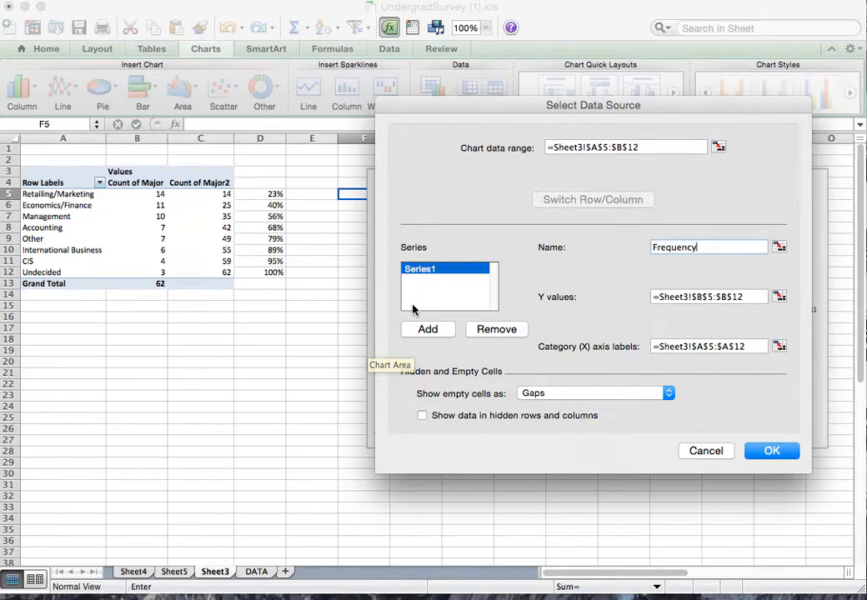
Add a second series to the chart's data source and name it "Qumulative % Freq".
click(428, 330)
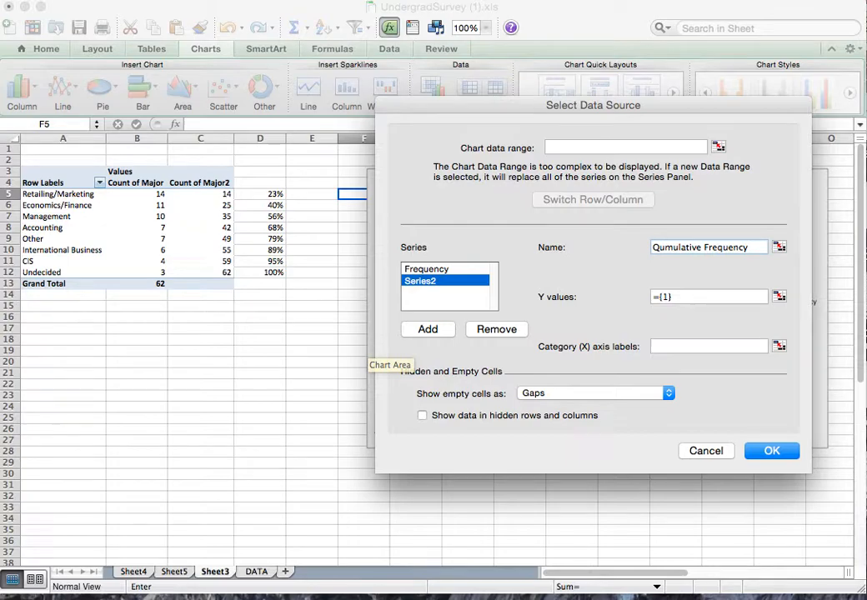
key(Left)
key(Left)
key(Right)
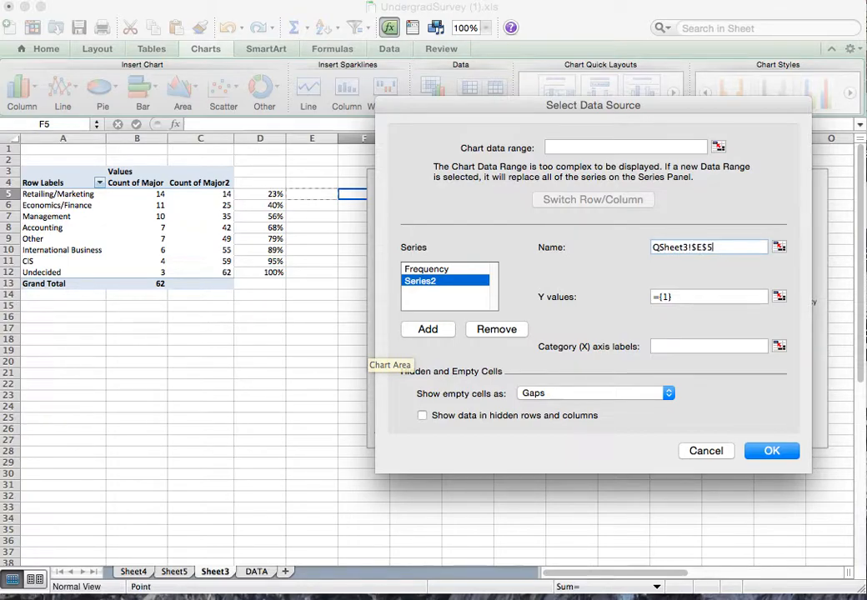
key(Right)
key(Right)
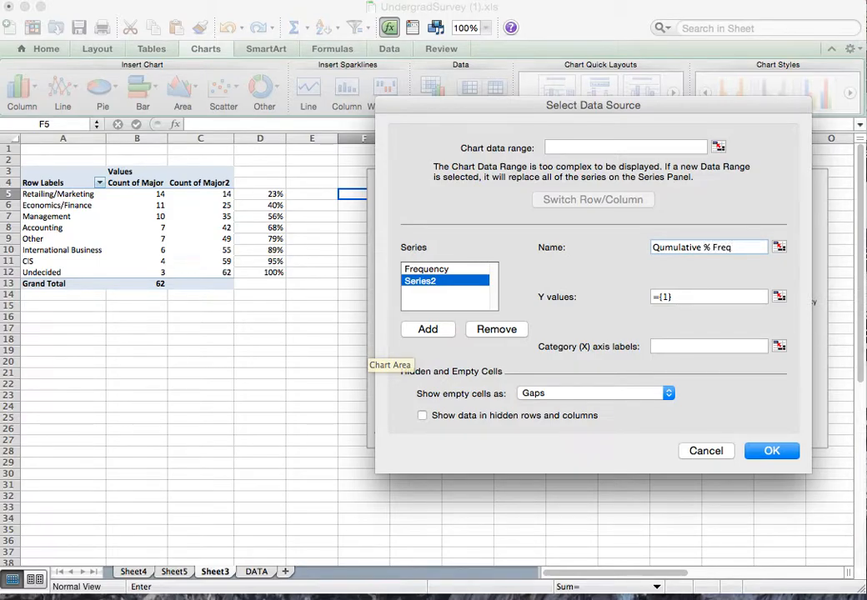
Give the second series Y values from D5:D12 and category axis labels from A5:A12, and apply the data source.
click(685, 297)
key(BackSpace)
key(BackSpace)
key(BackSpace)
key(BackSpace)
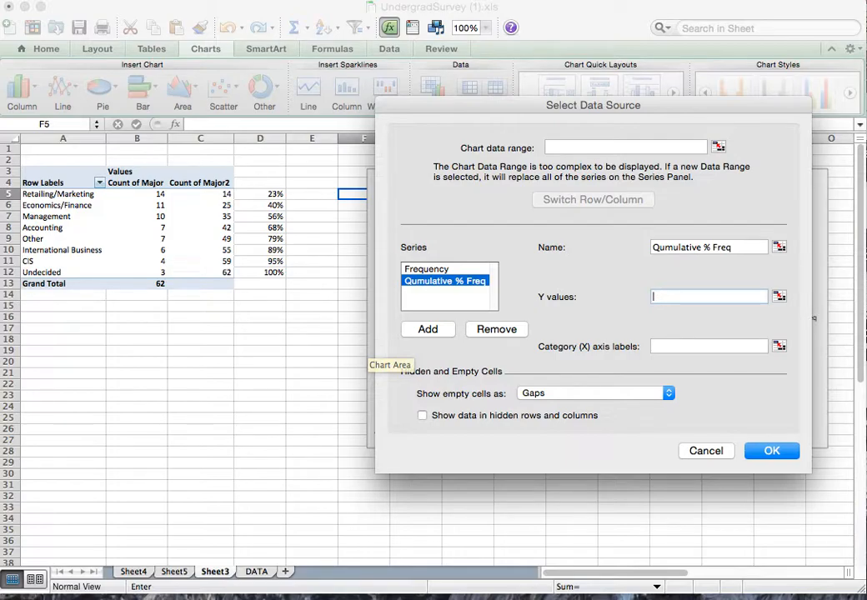
drag(271, 193, 275, 273)
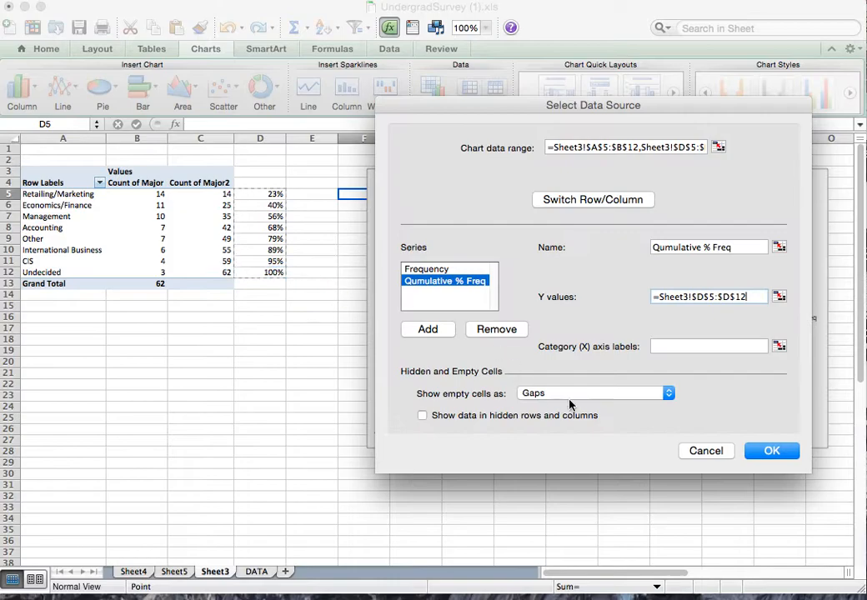
click(658, 346)
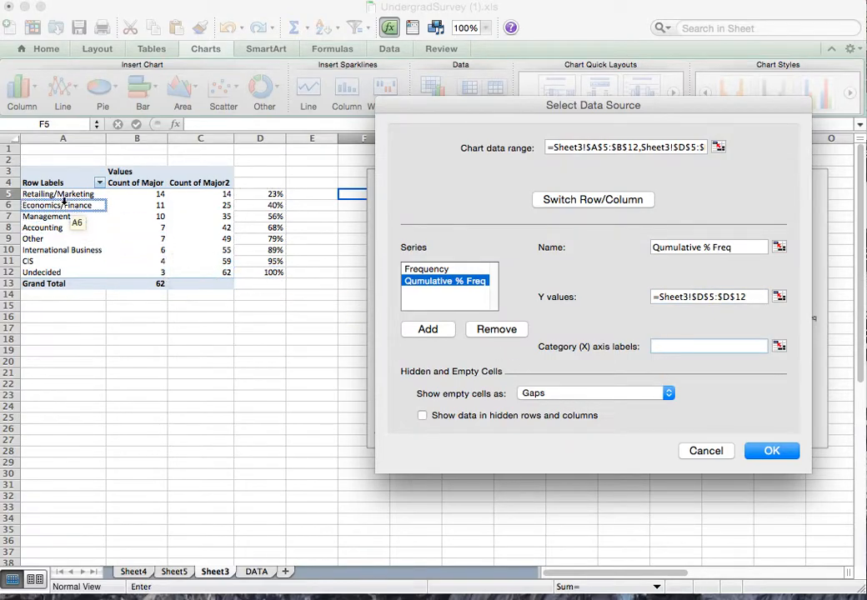
drag(63, 200, 64, 275)
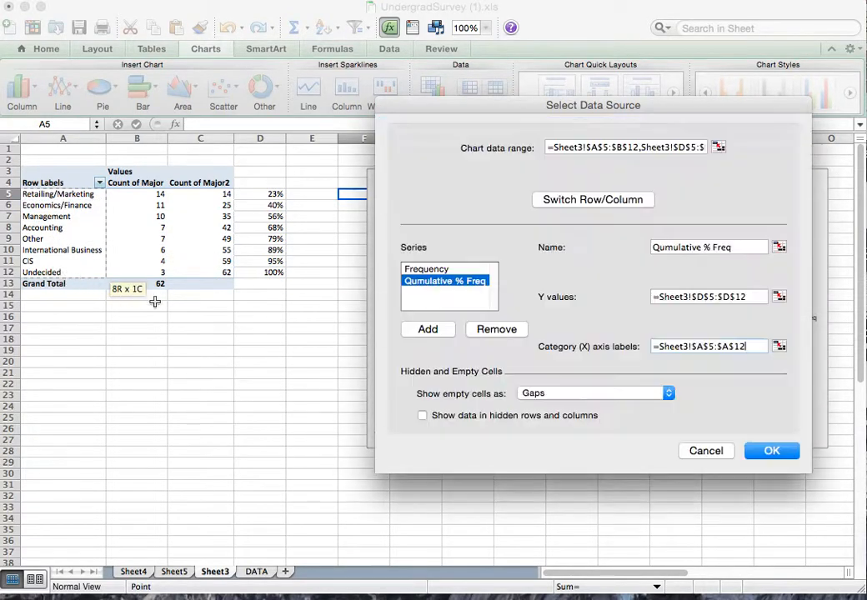
click(771, 451)
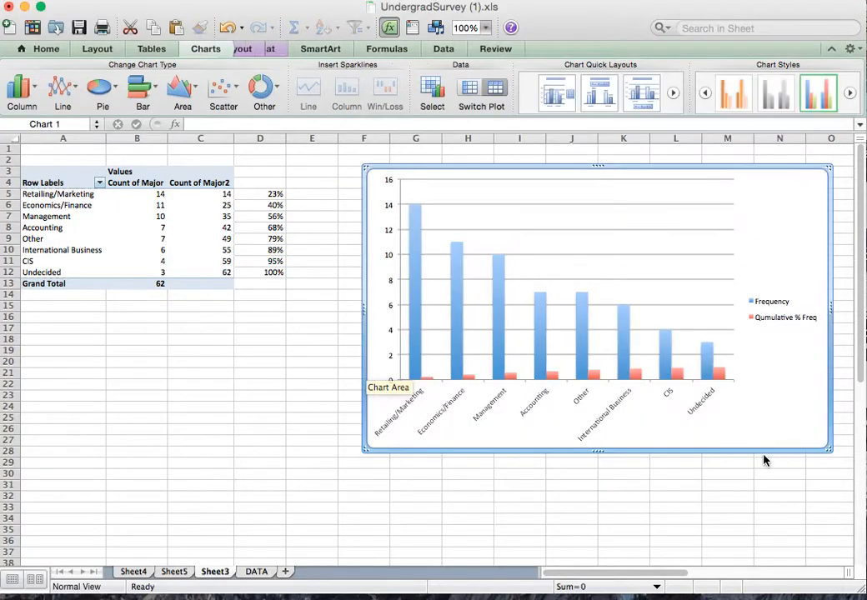
Delete the vertical axis major gridlines from the column chart.
click(695, 232)
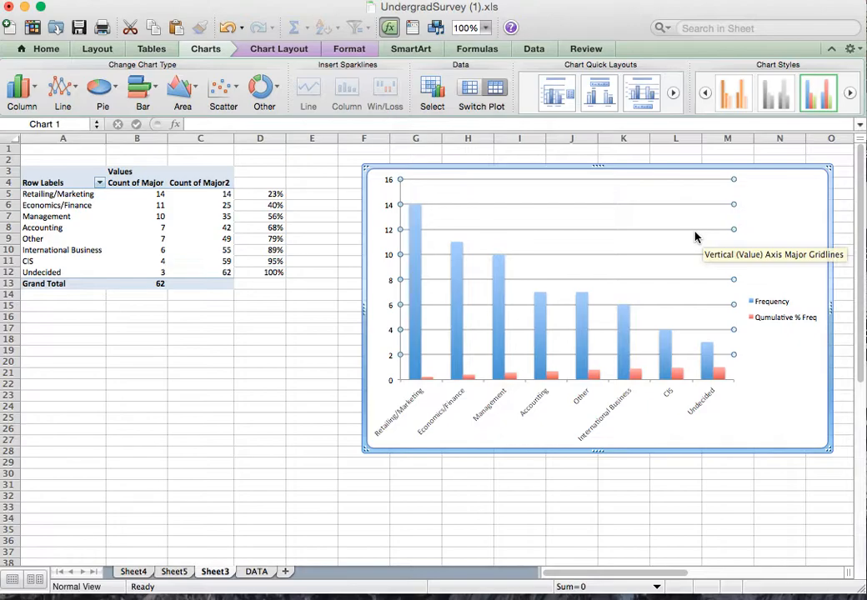
key(Delete)
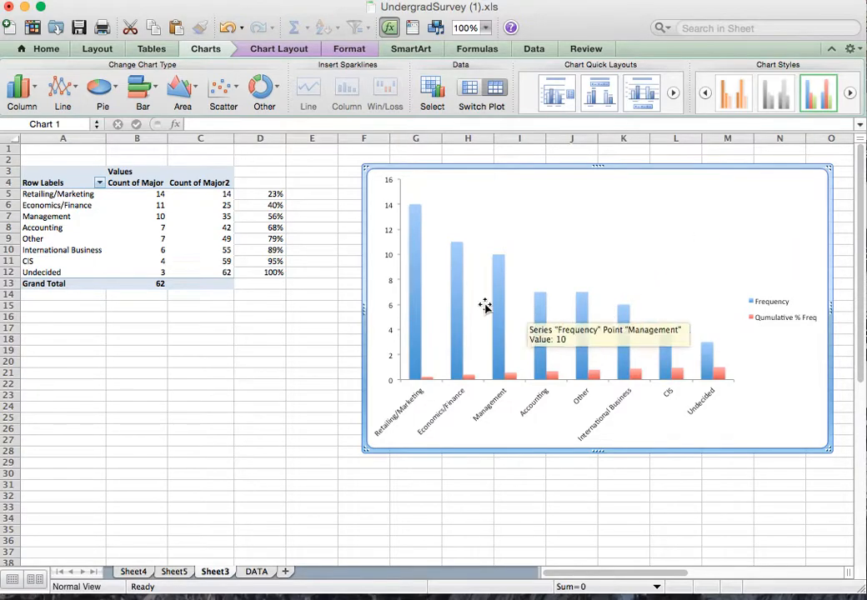
drag(272, 194, 271, 278)
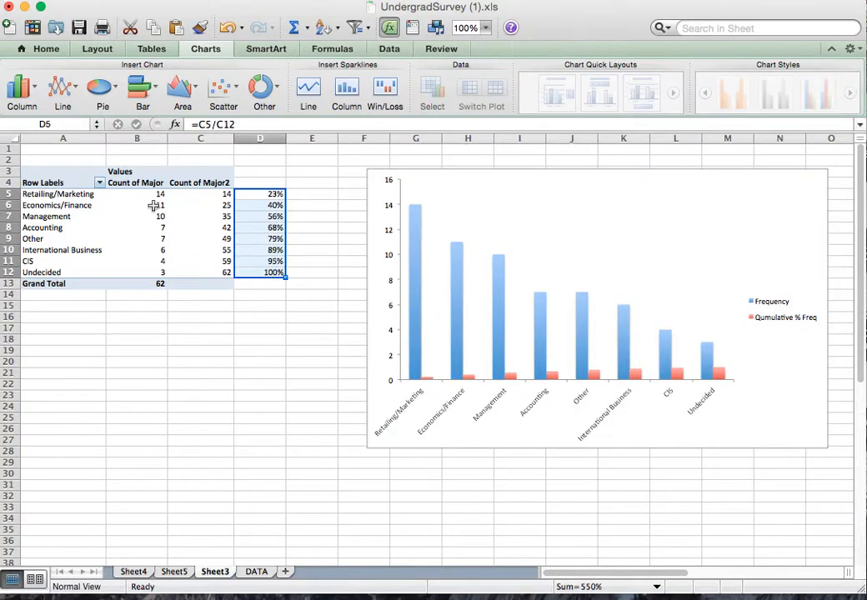
drag(135, 193, 147, 272)
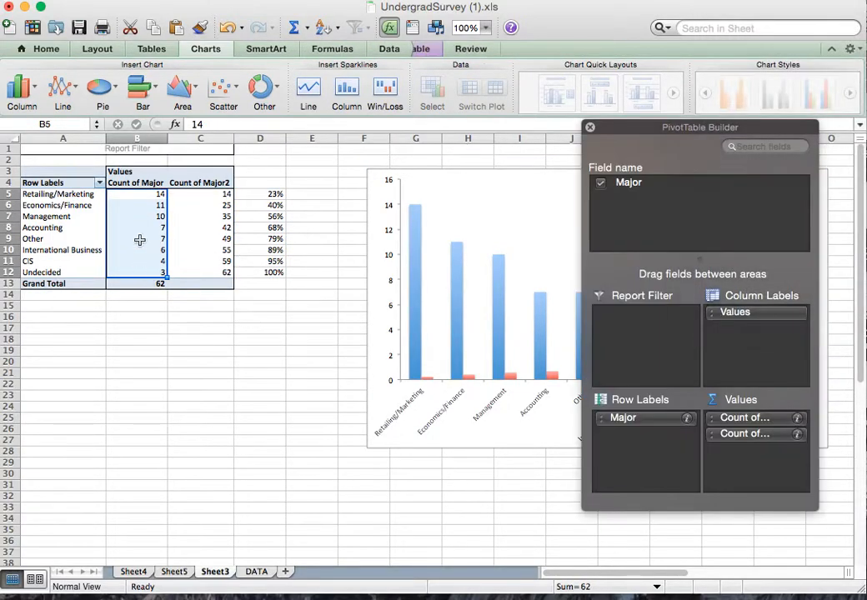
Close the PivotTable Builder to uncover the chart, and select the cumulative percentages in D5:D12.
click(393, 175)
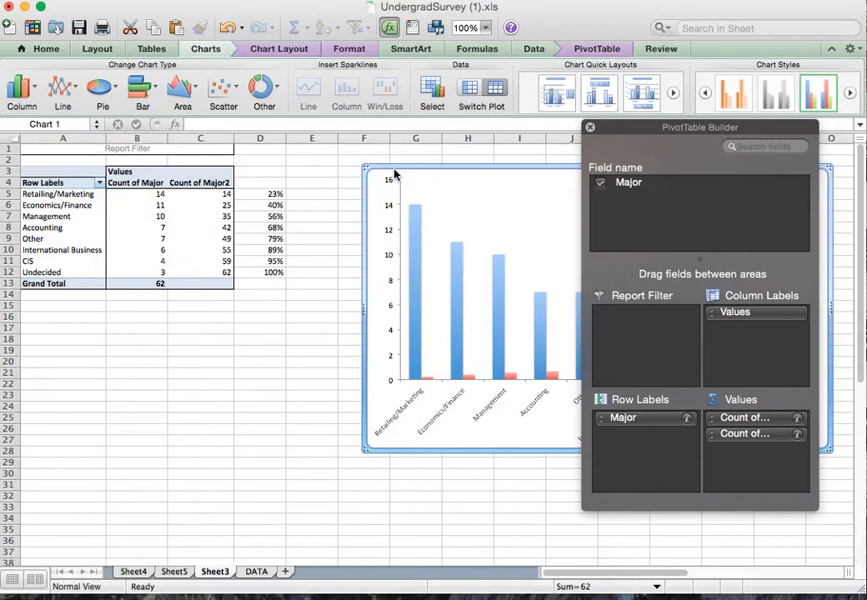
click(590, 129)
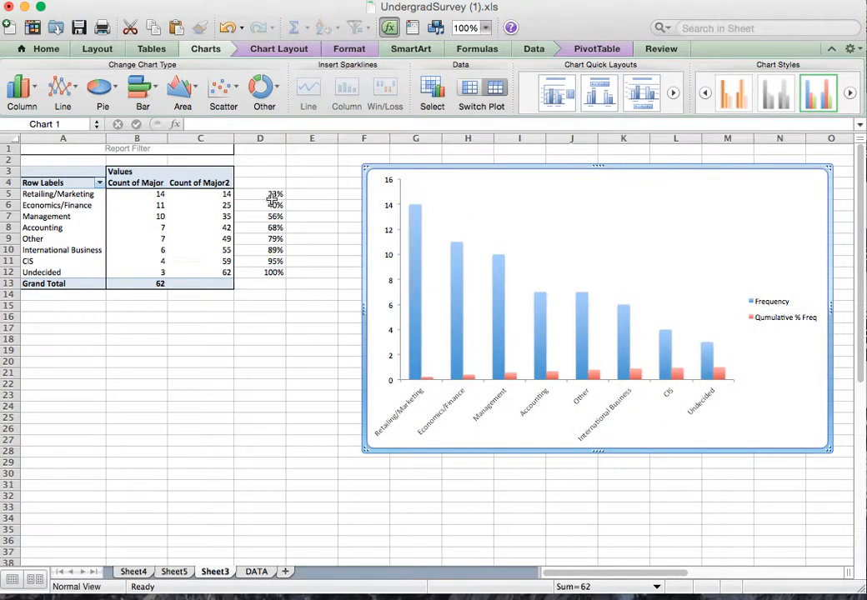
drag(272, 194, 272, 270)
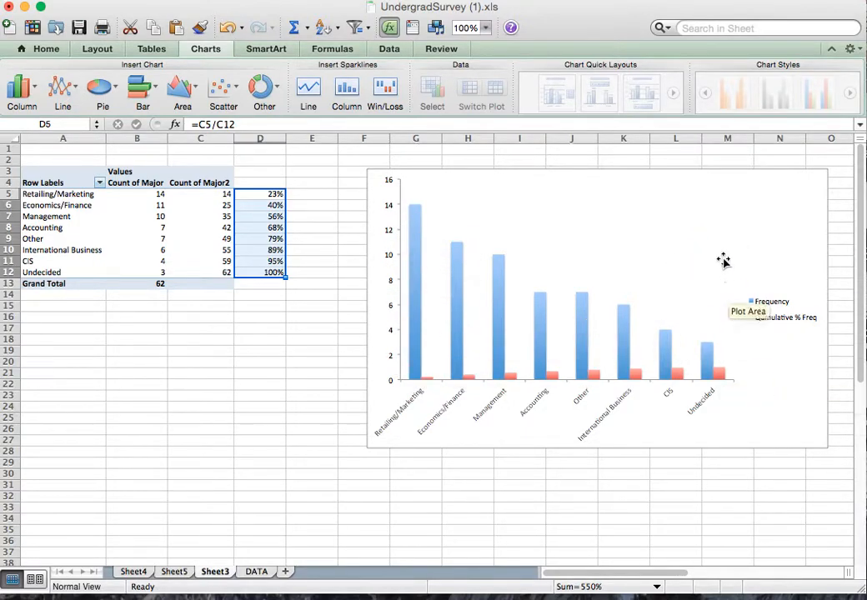
Plot the "Qumulative % Freq" series on the secondary axis.
click(718, 378)
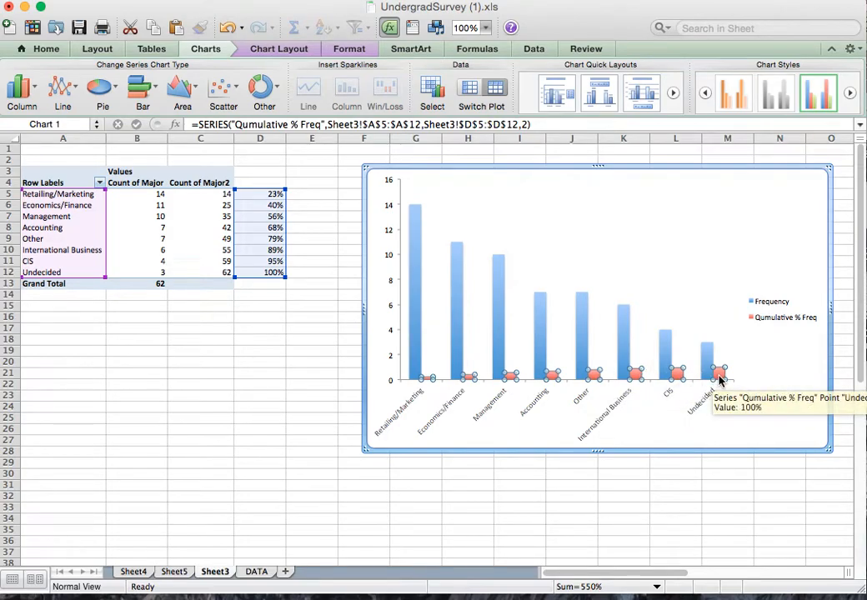
click(275, 50)
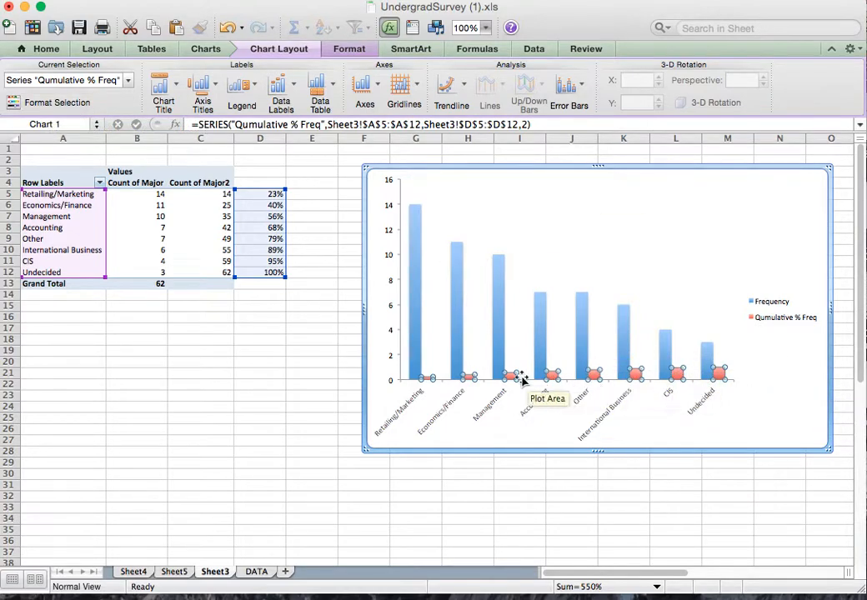
click(59, 104)
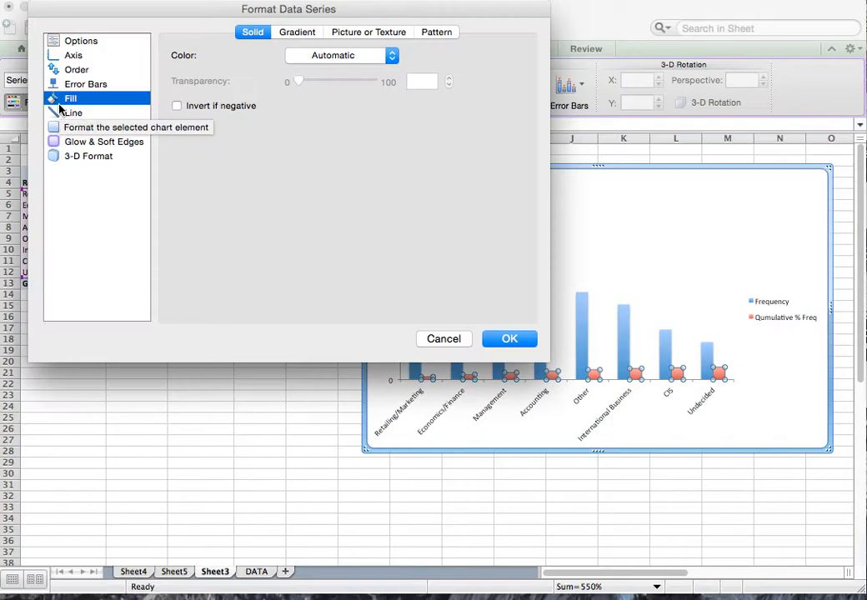
click(67, 56)
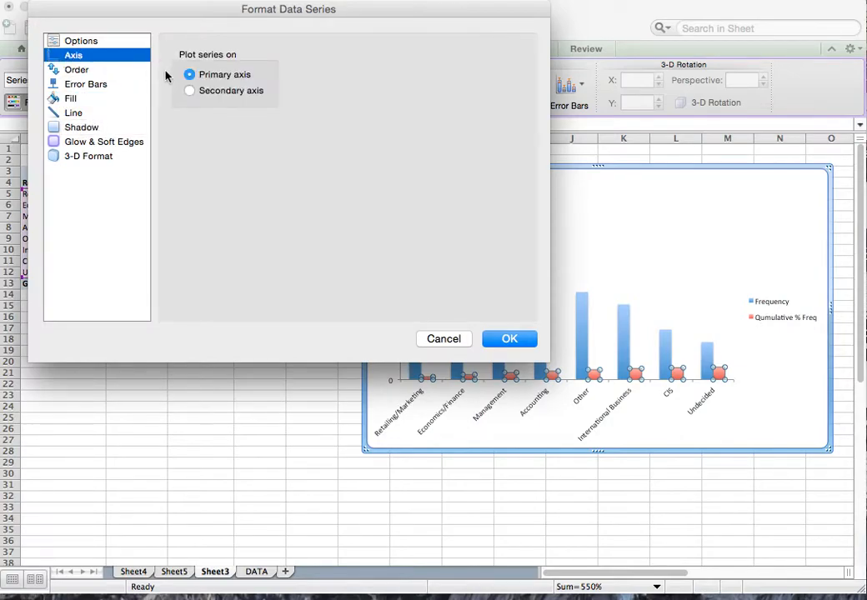
drag(246, 13, 81, 161)
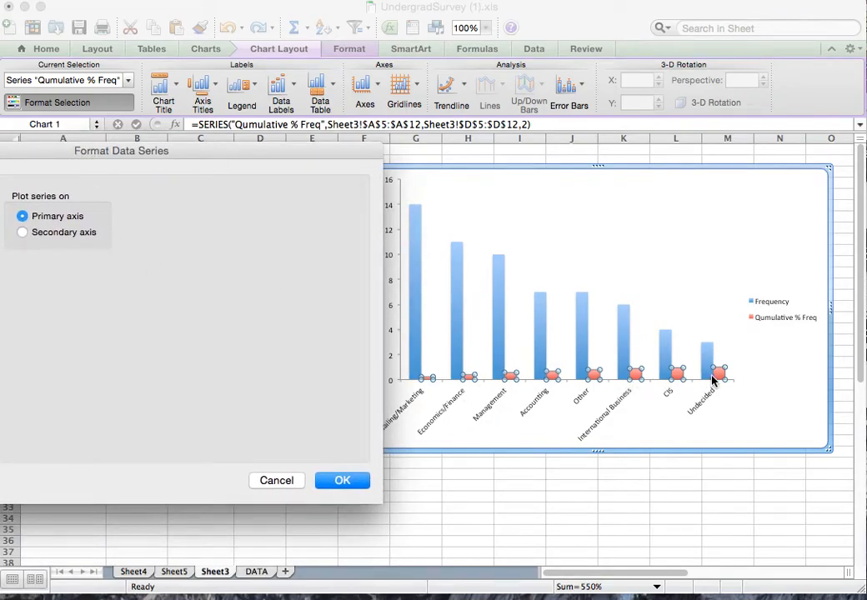
click(52, 234)
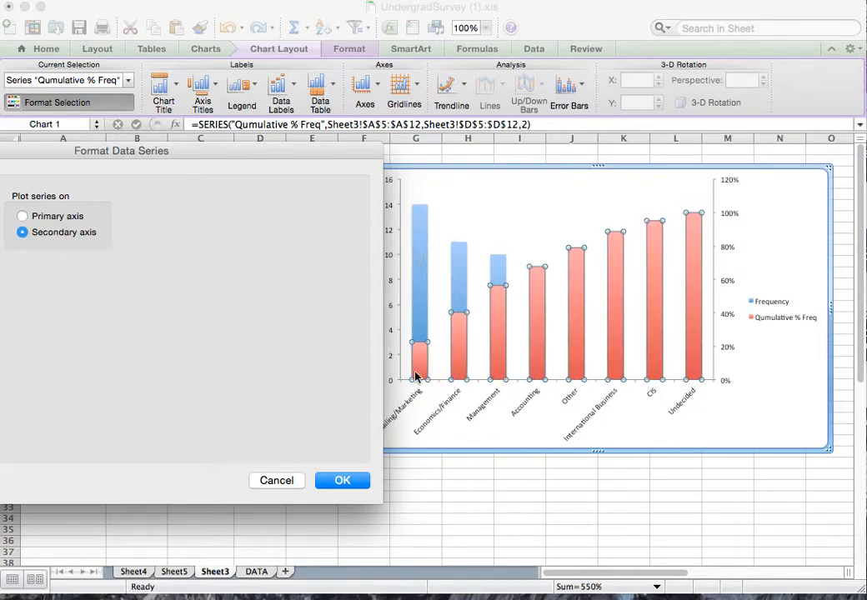
click(345, 480)
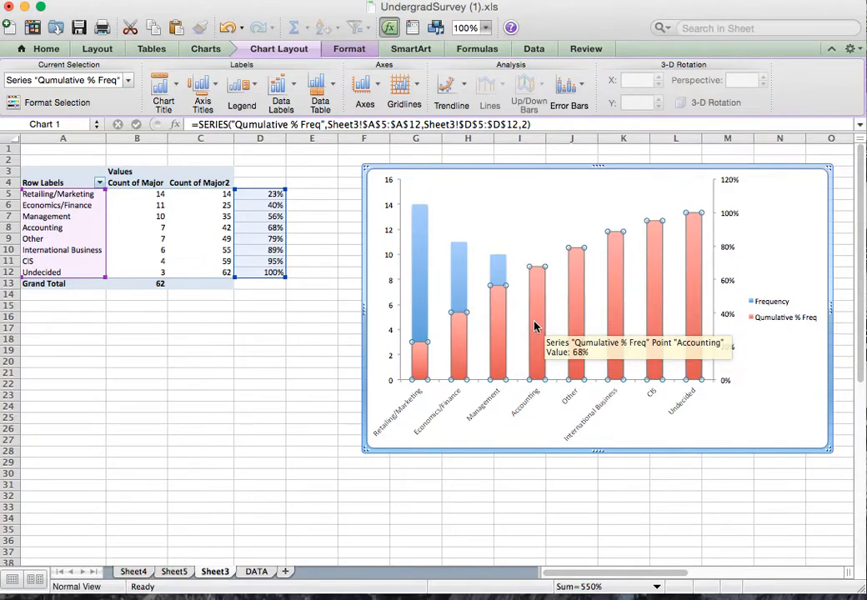
Set the maximum of the secondary vertical axis scale to 1.
click(731, 191)
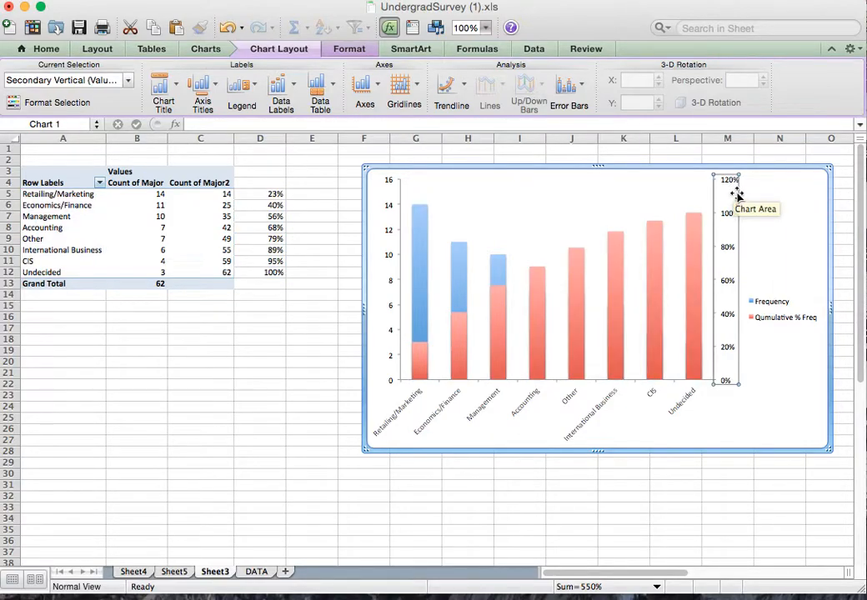
click(57, 102)
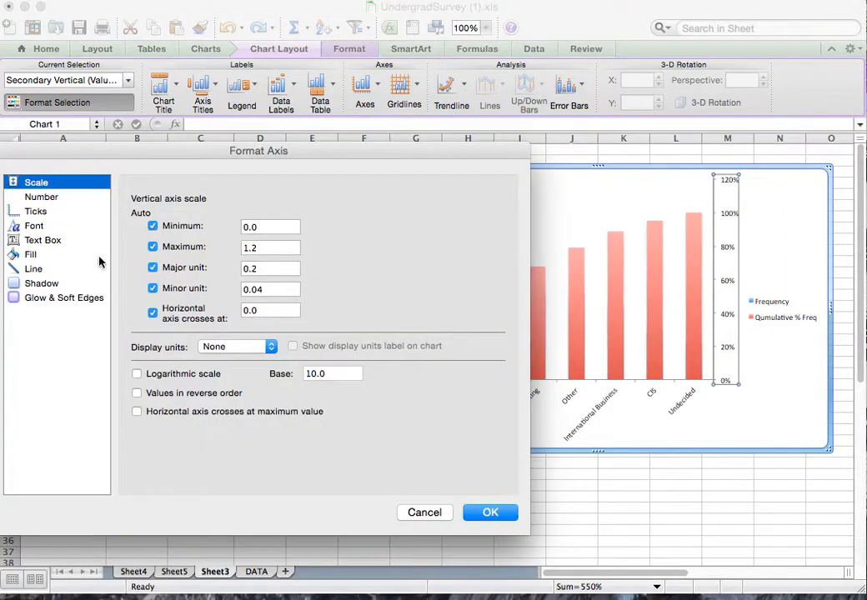
double_click(249, 248)
text(1)
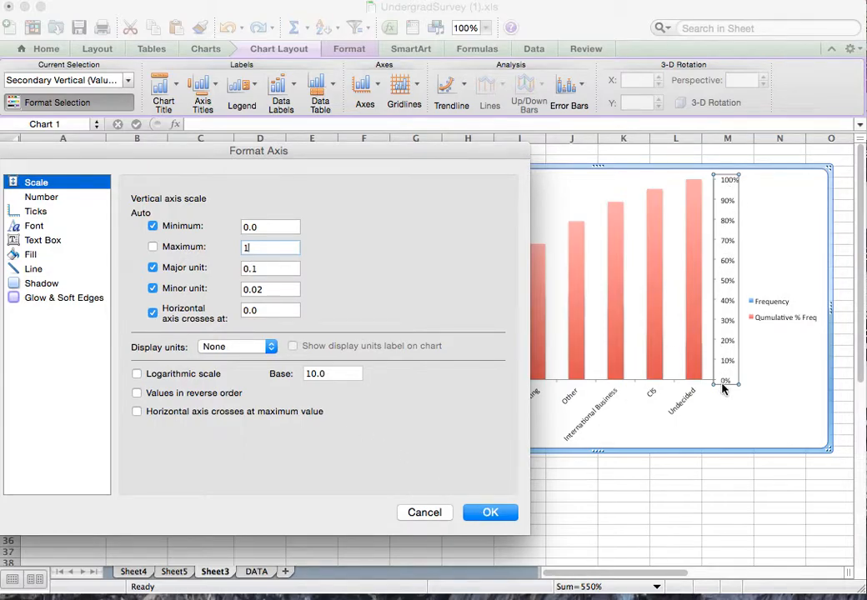
click(500, 516)
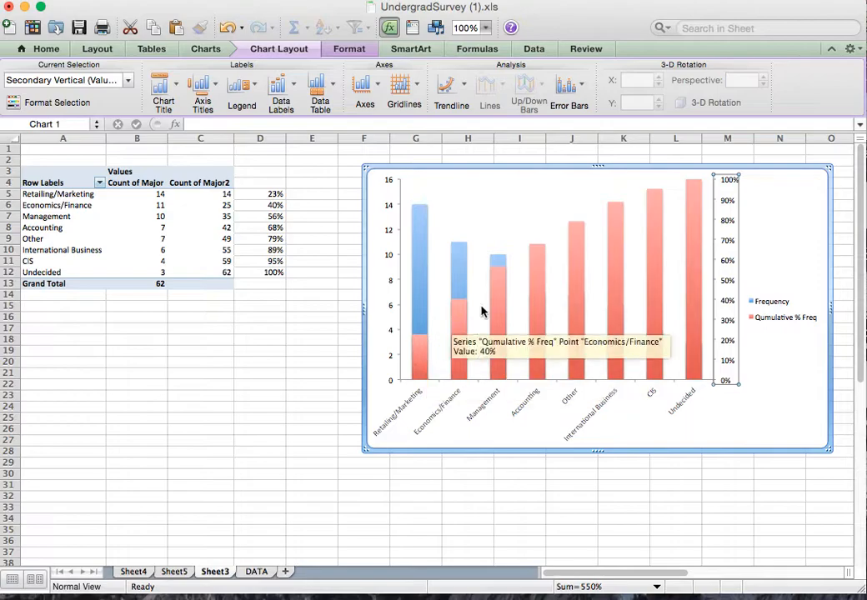
Change the "Qumulative % Freq" series to a 2-D Marked Line chart type.
click(657, 219)
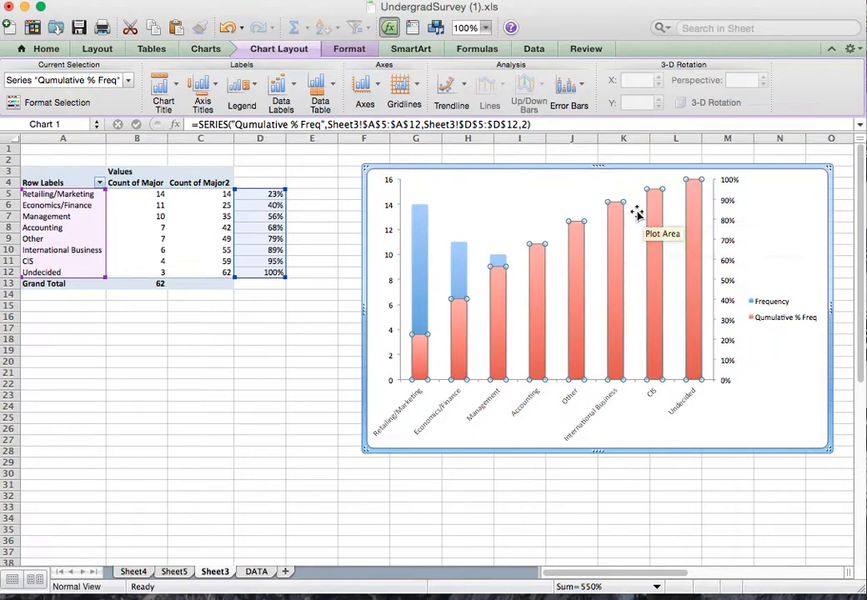
click(221, 53)
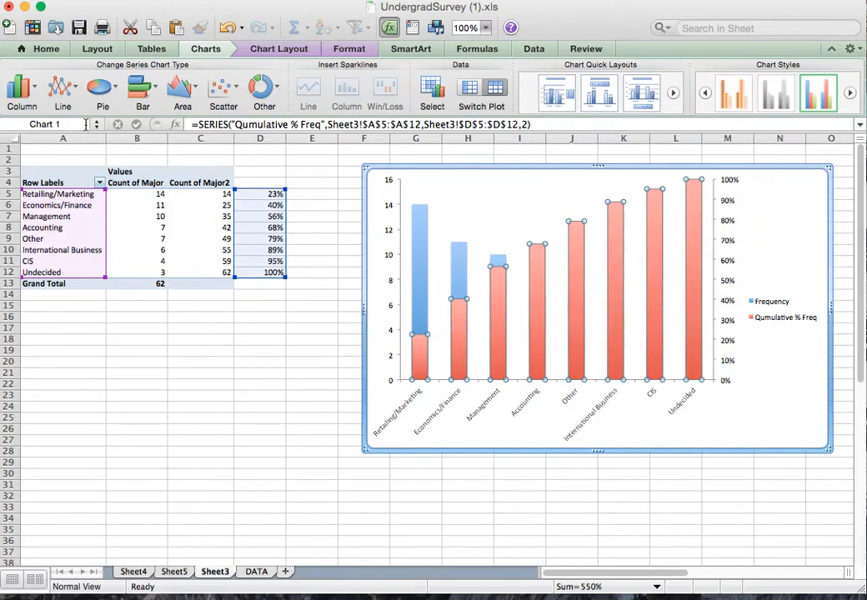
click(75, 95)
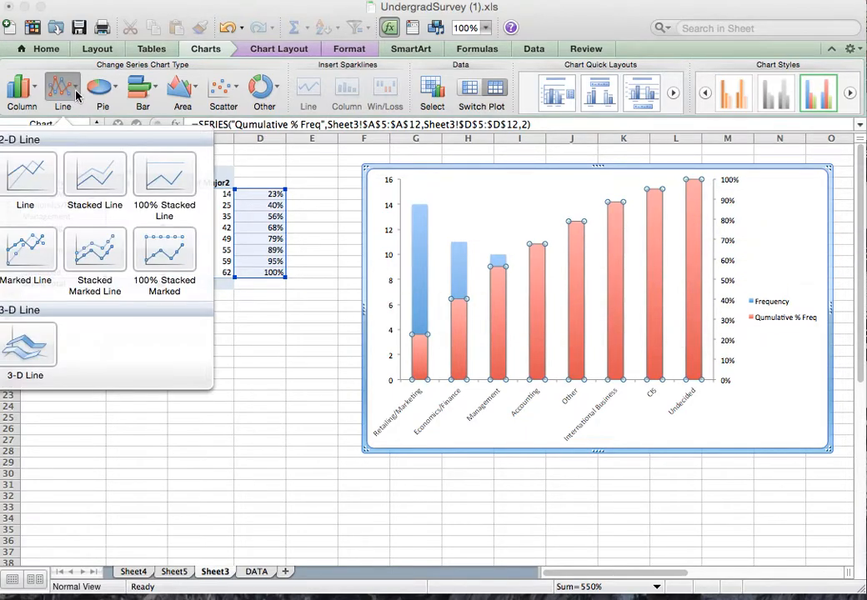
click(34, 252)
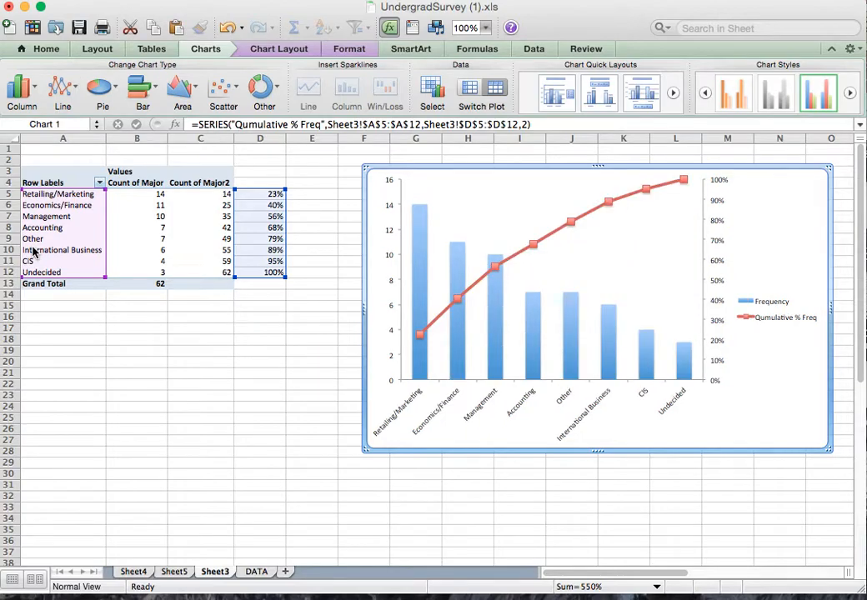
mouse_move(421, 341)
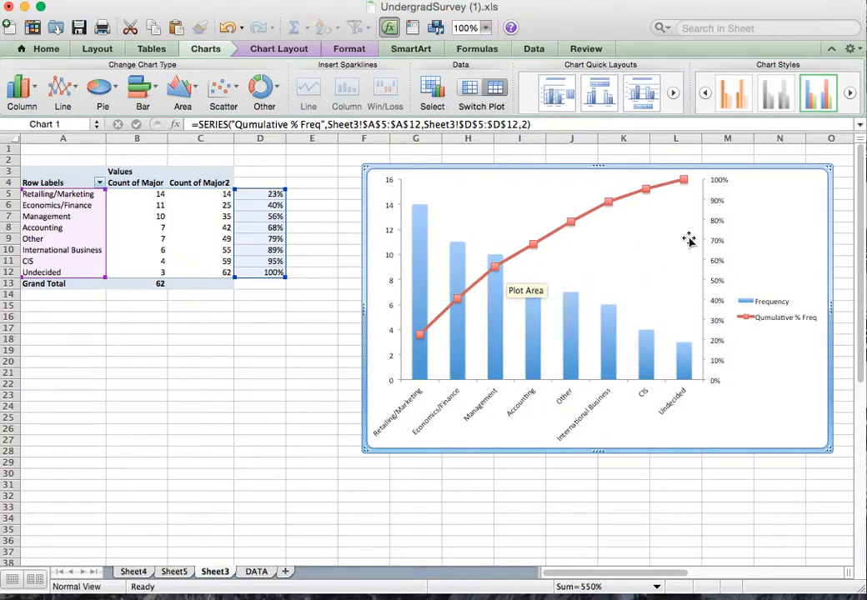
mouse_move(534, 331)
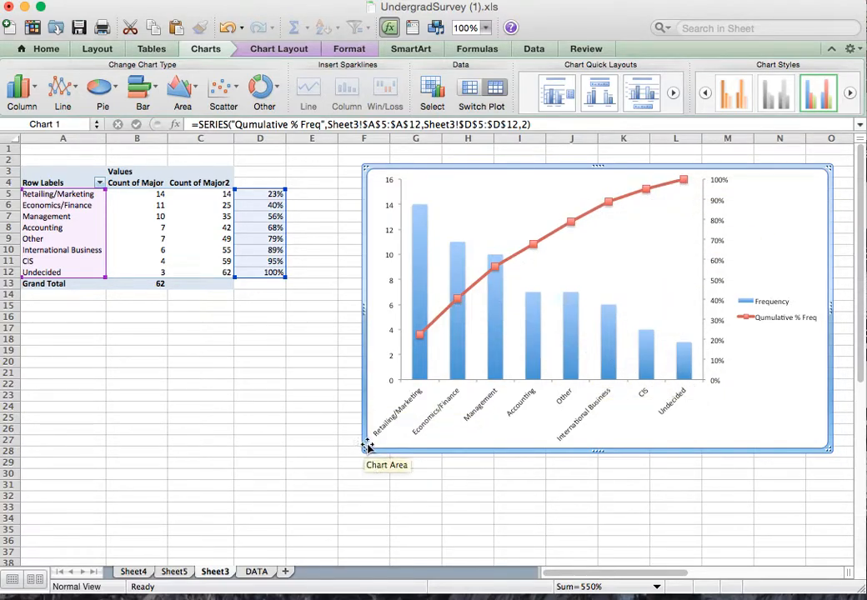
Enlarge the chart slightly and move its legend into the empty space above the shorter columns.
drag(364, 447, 325, 460)
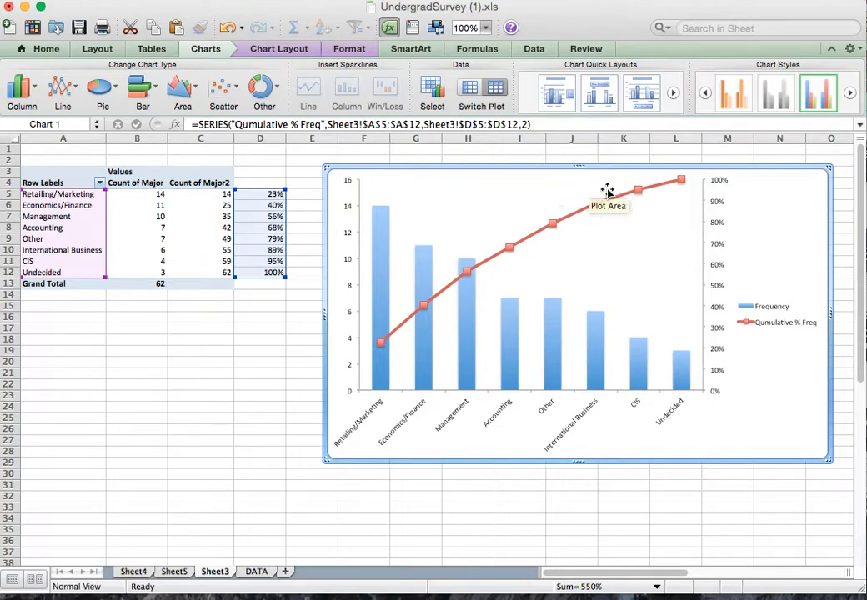
click(781, 328)
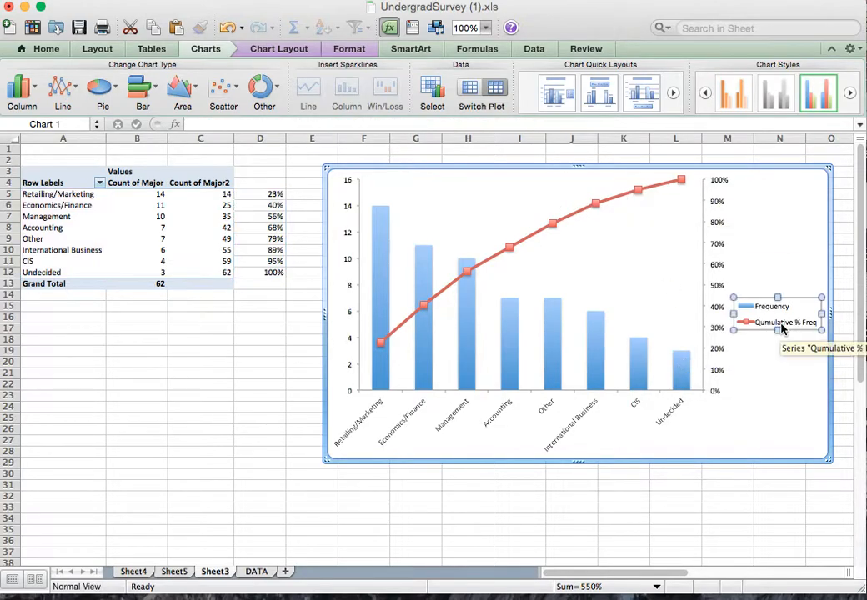
drag(825, 292, 795, 200)
double_click(799, 207)
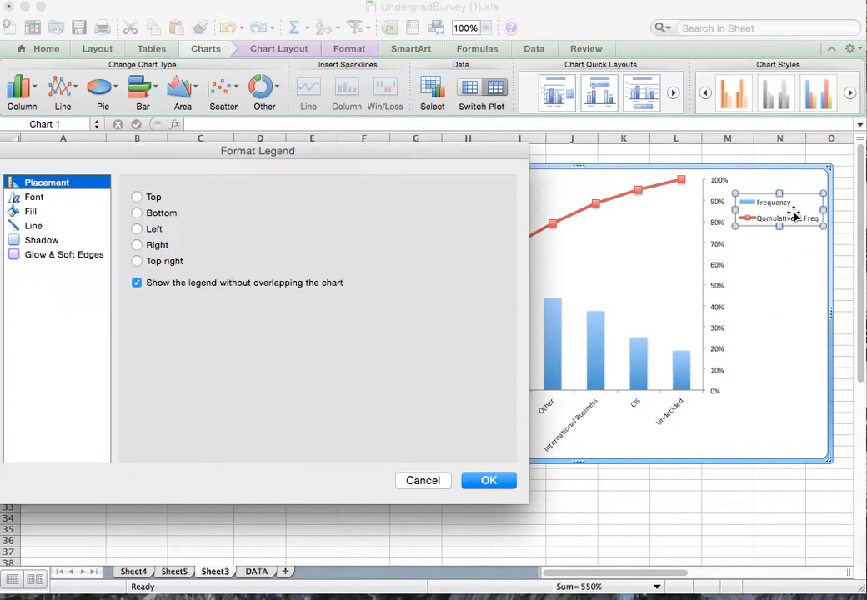
click(417, 480)
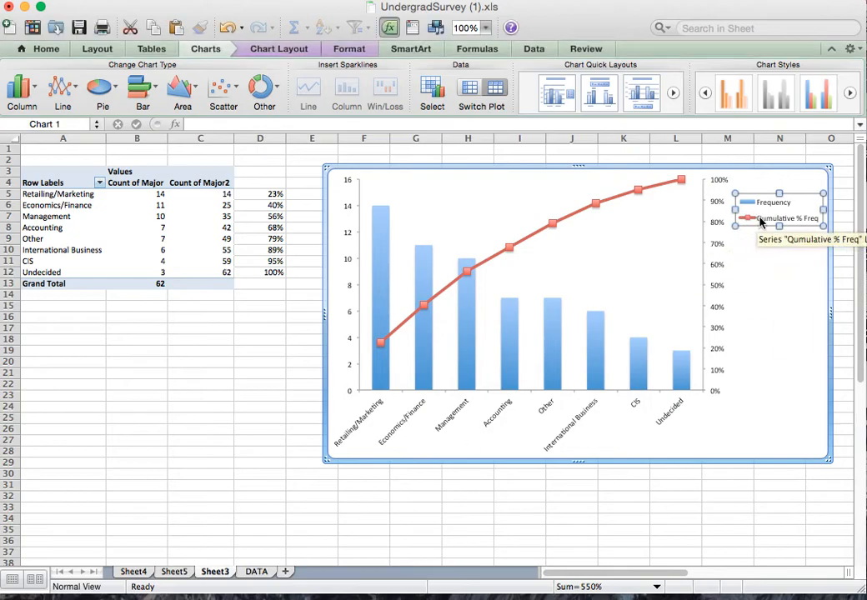
drag(790, 208, 642, 265)
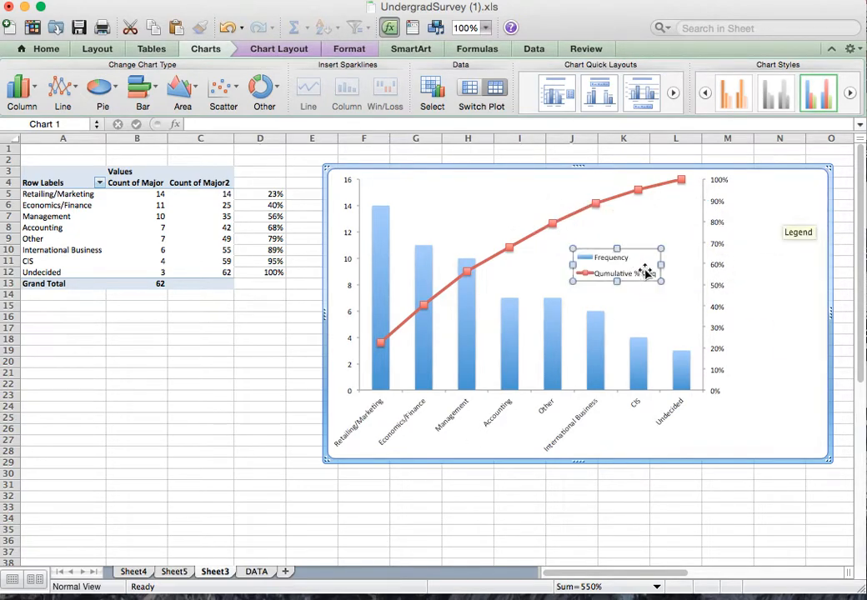
Widen the plot area to fill the space freed beside the secondary axis.
click(723, 287)
click(693, 284)
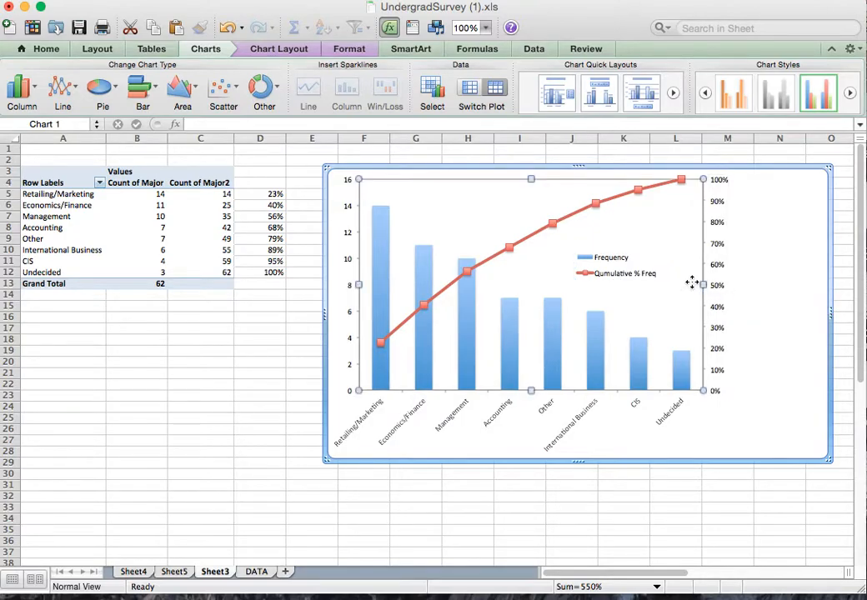
double_click(703, 286)
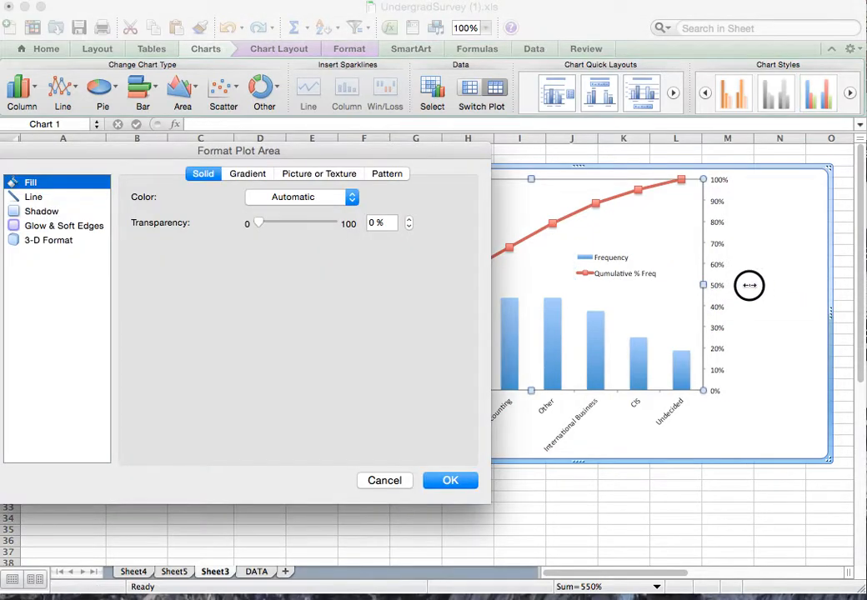
click(387, 487)
drag(707, 285, 800, 285)
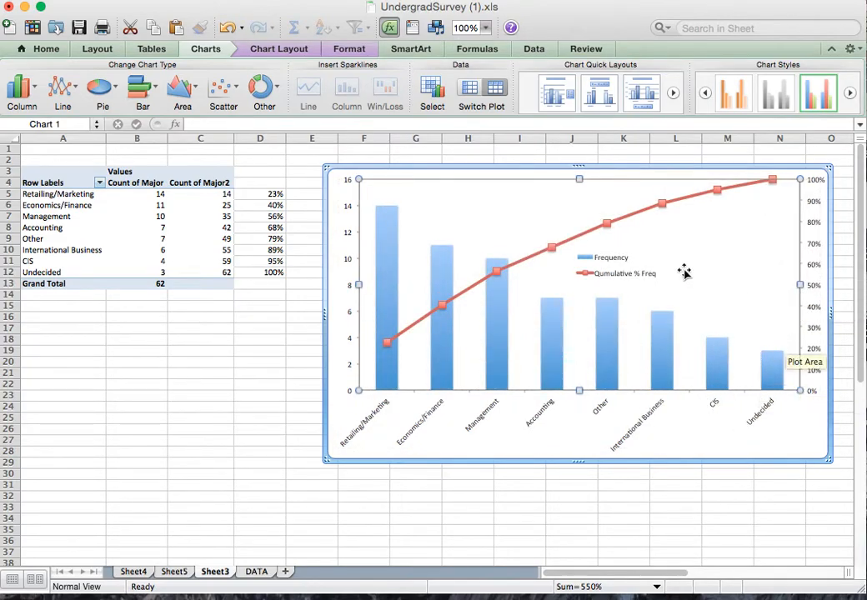
Move the legend to the empty upper-left part of the plot area, above the cumulative line.
click(627, 282)
double_click(615, 275)
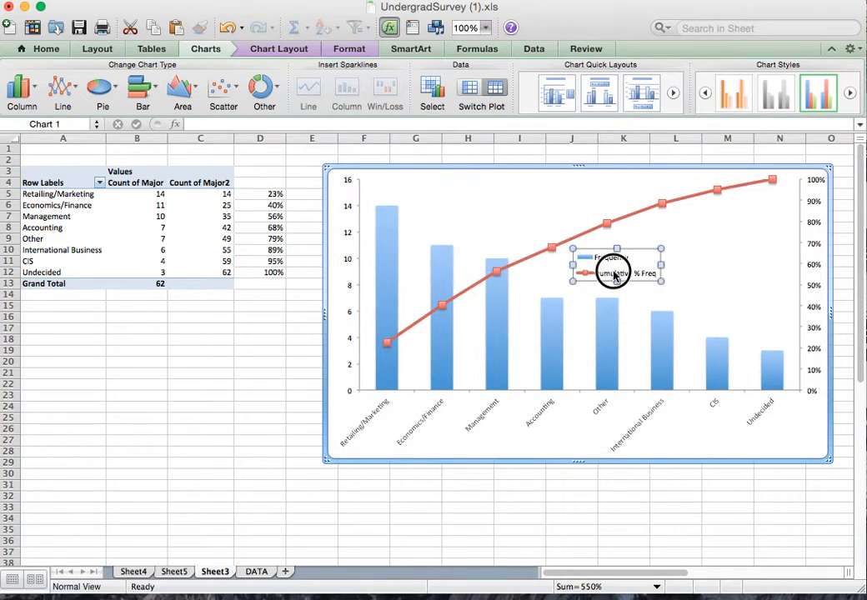
click(437, 475)
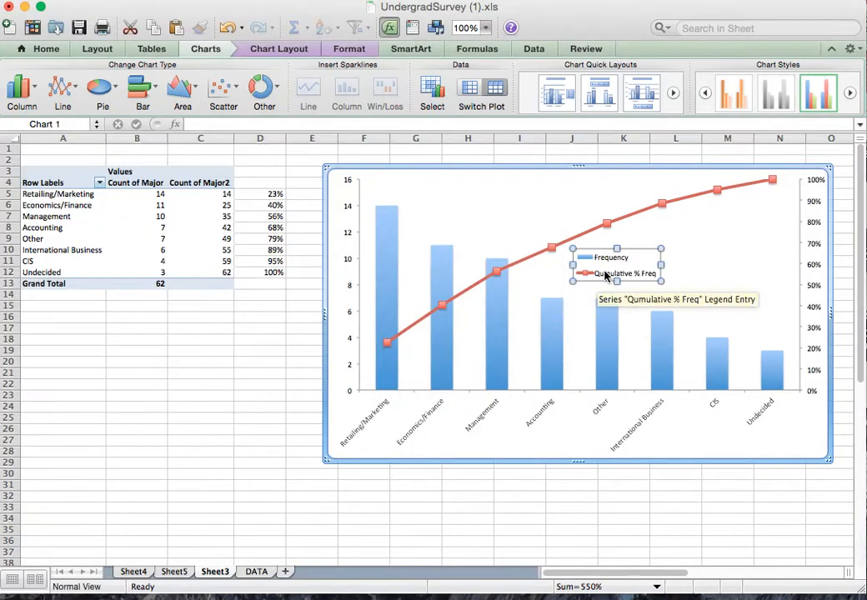
drag(606, 279, 457, 213)
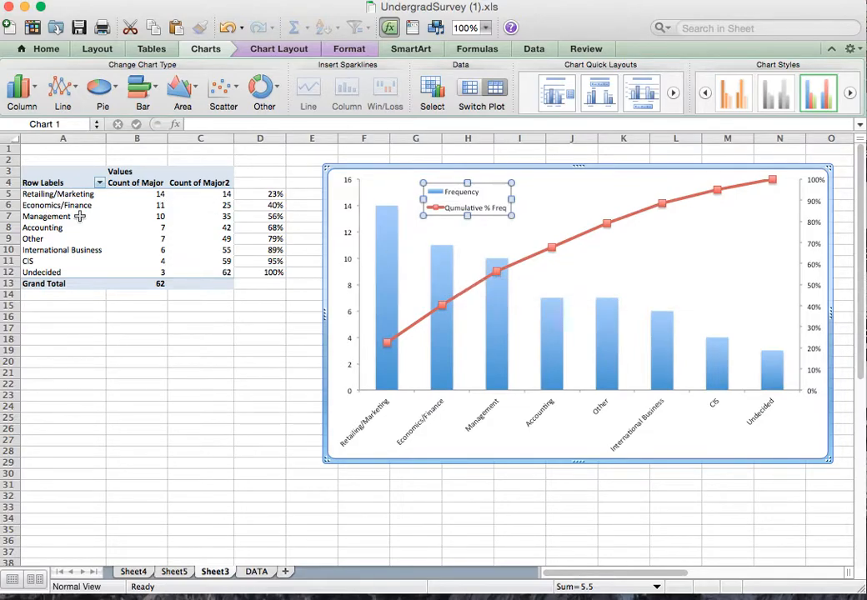
Examine the three most frequent majors in A5:A7 and the matching points on the cumulative percentage line.
mouse_move(498, 281)
drag(75, 193, 70, 217)
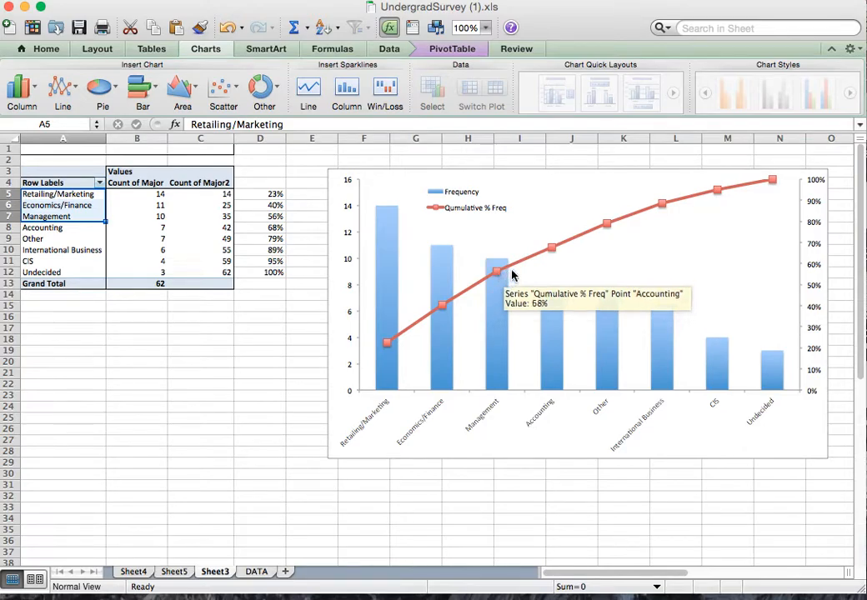
mouse_move(607, 227)
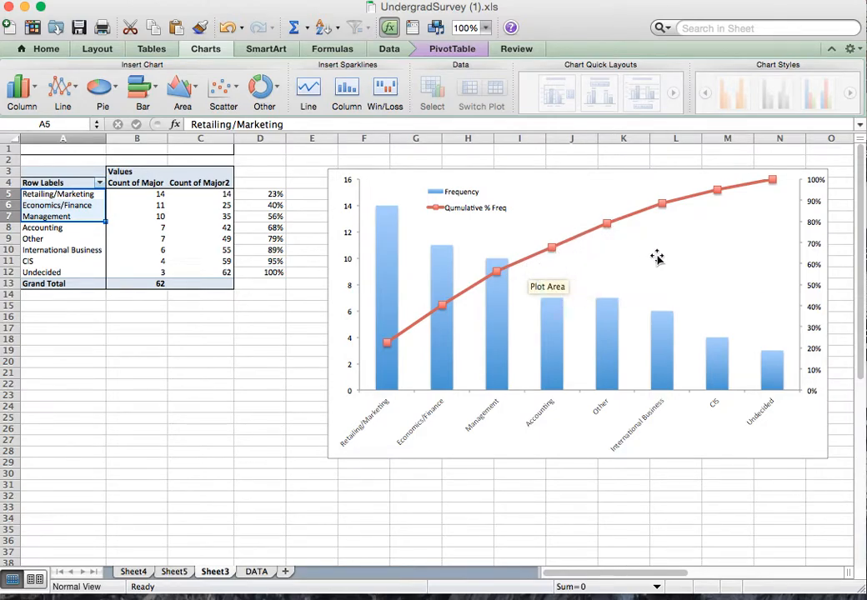
mouse_move(551, 252)
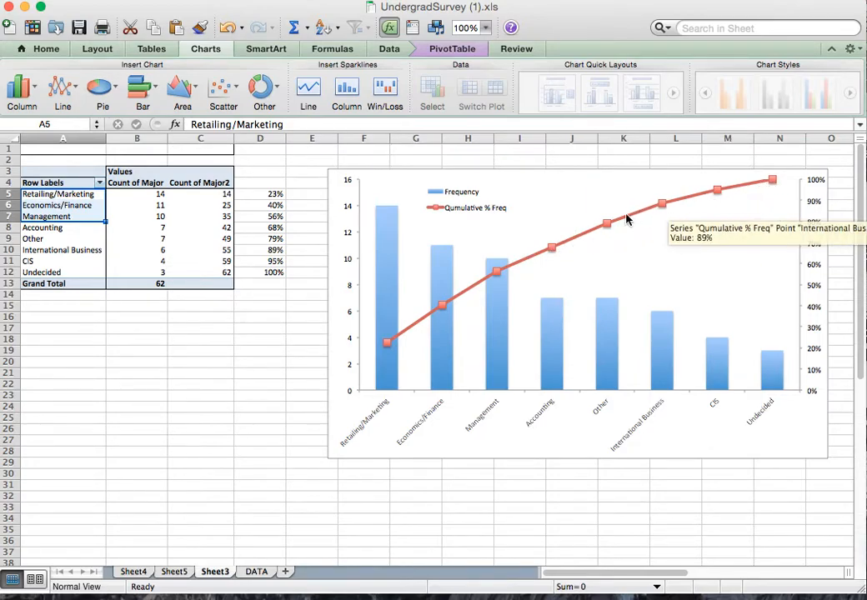
mouse_move(416, 339)
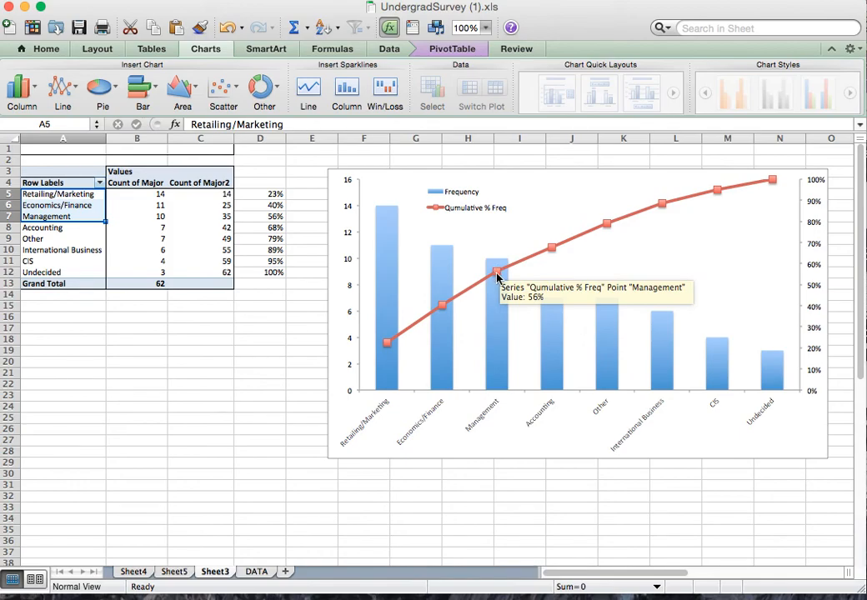
click(380, 173)
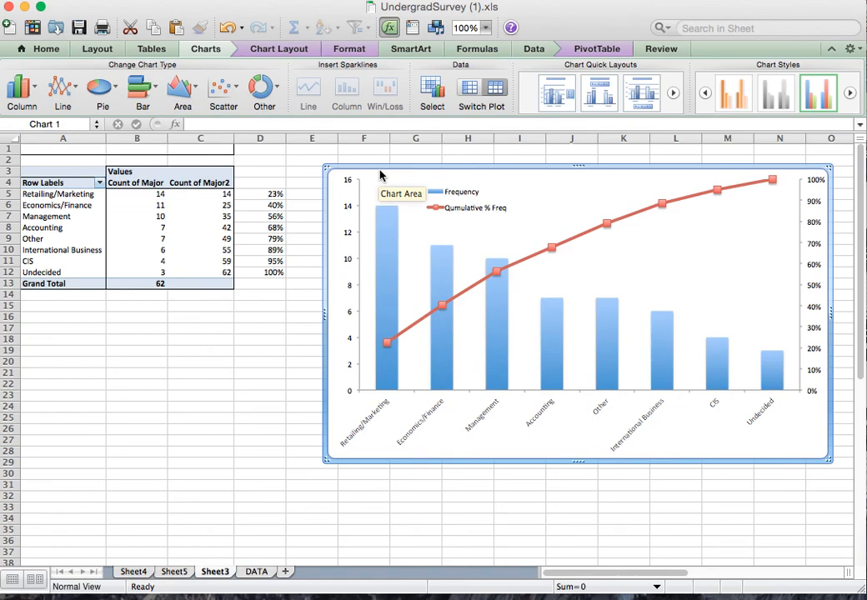
click(285, 332)
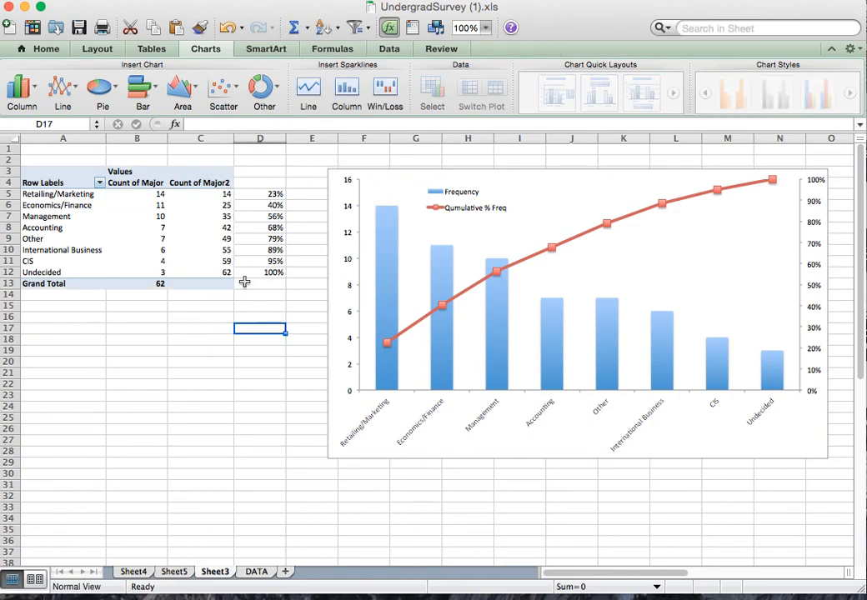